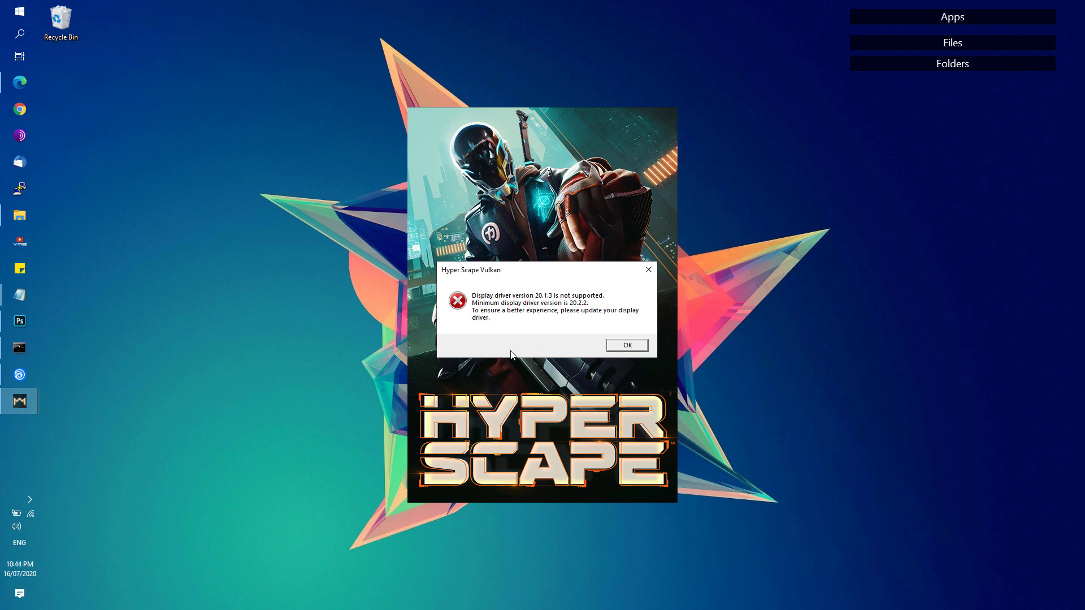
- Dismiss the driver error, bring up the Vulkan-1.dll fix article, and search Start for 'device manager'
click(627, 345)
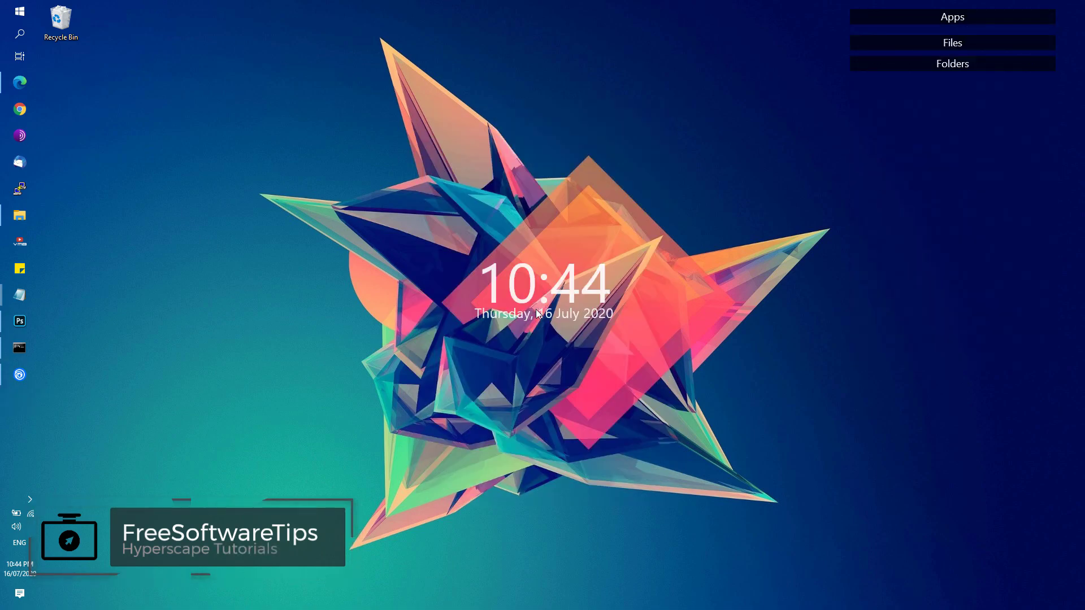
click(20, 82)
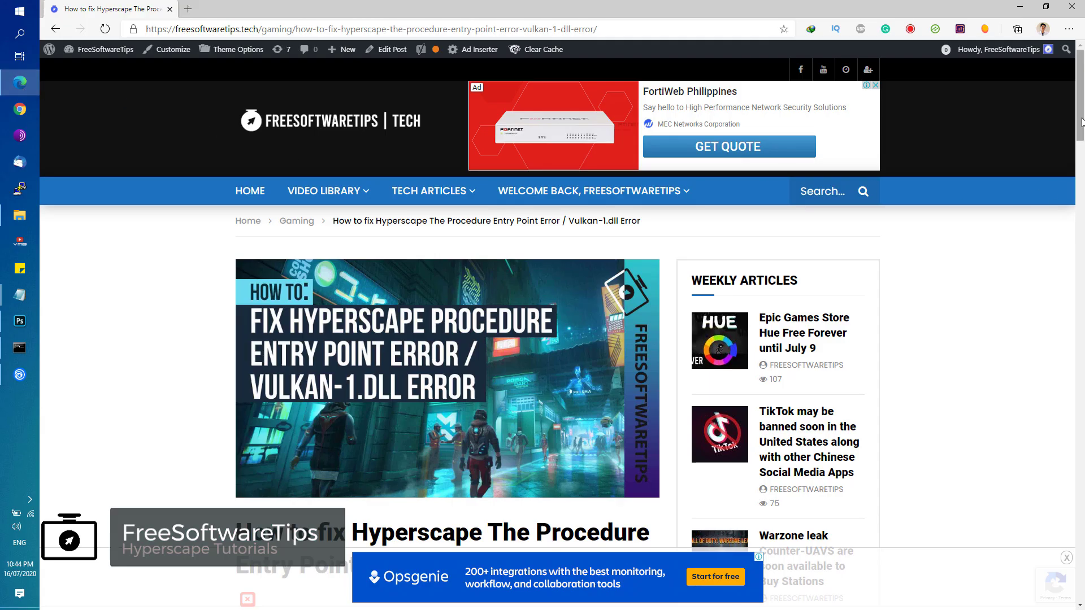
drag(1082, 121, 1080, 233)
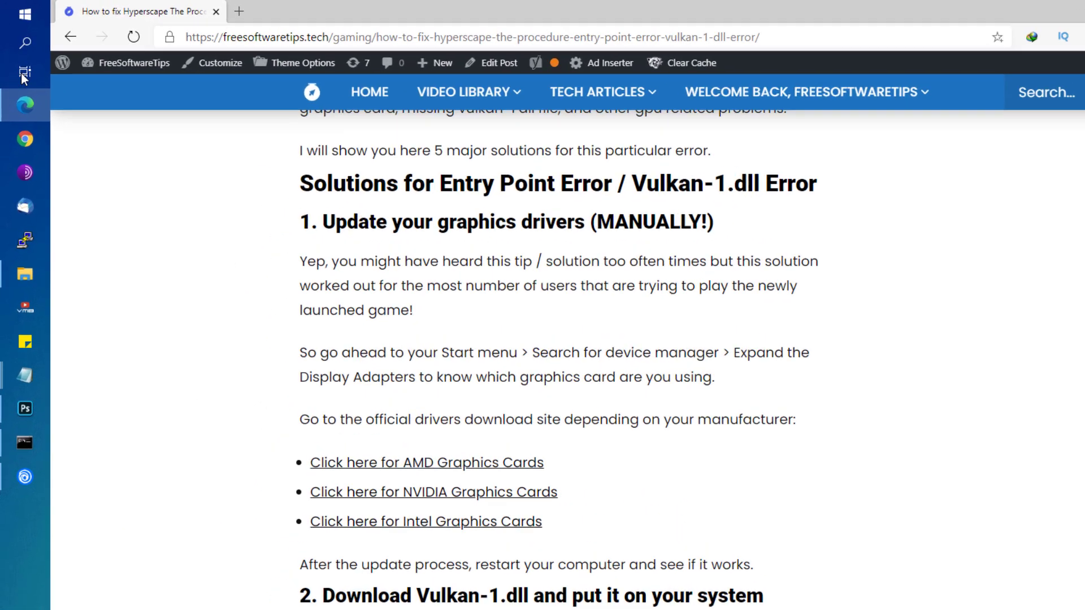
click(25, 14)
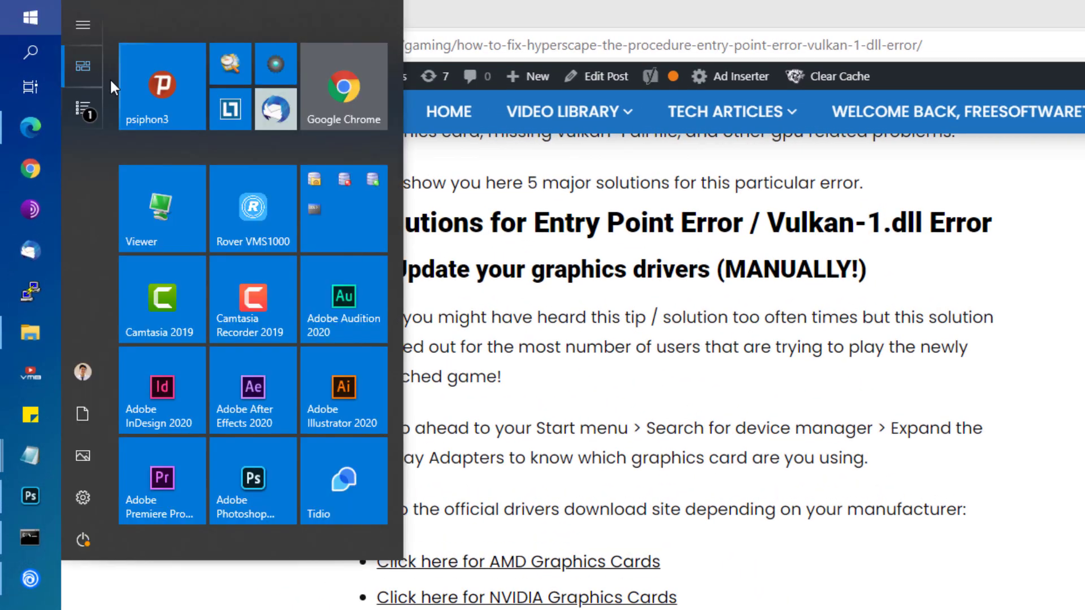
text(device manager)
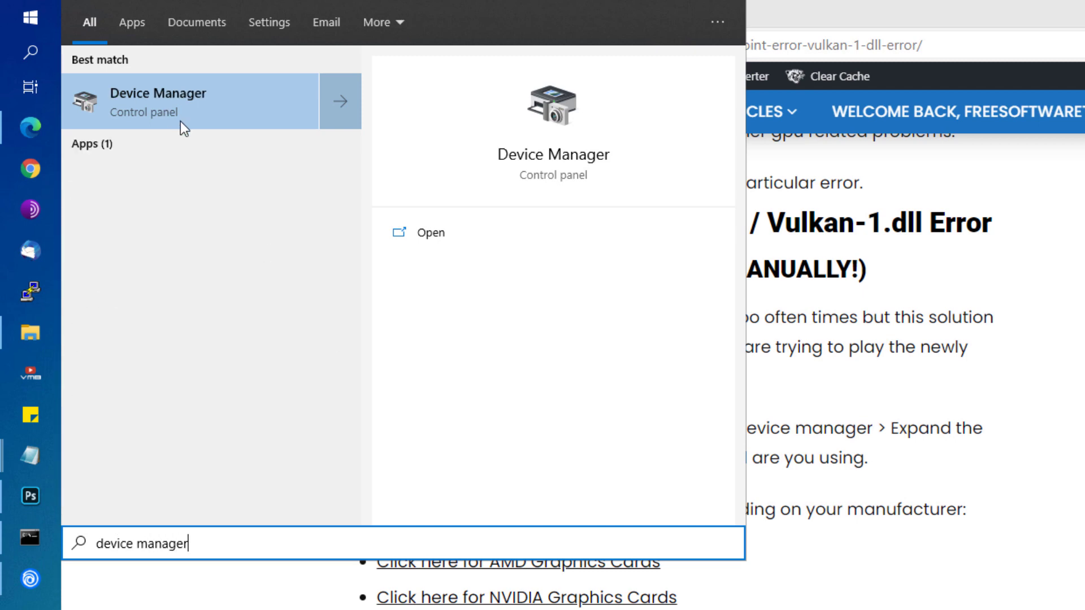
- Open Device Manager, find the AMD Radeon(TM) Vega 8 Graphics display adapter, then return to the article
click(194, 115)
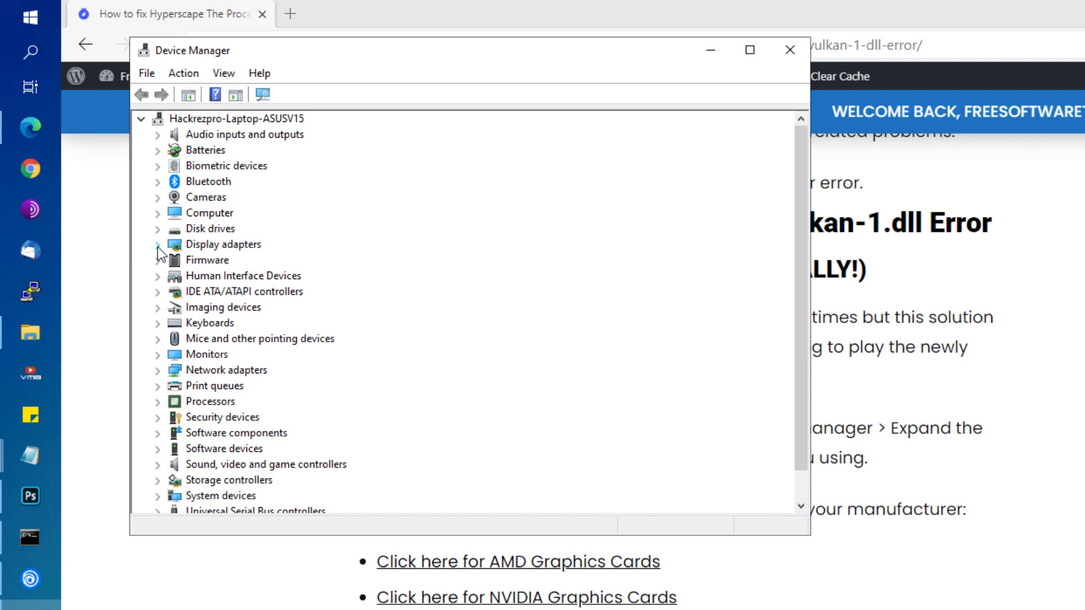
click(157, 247)
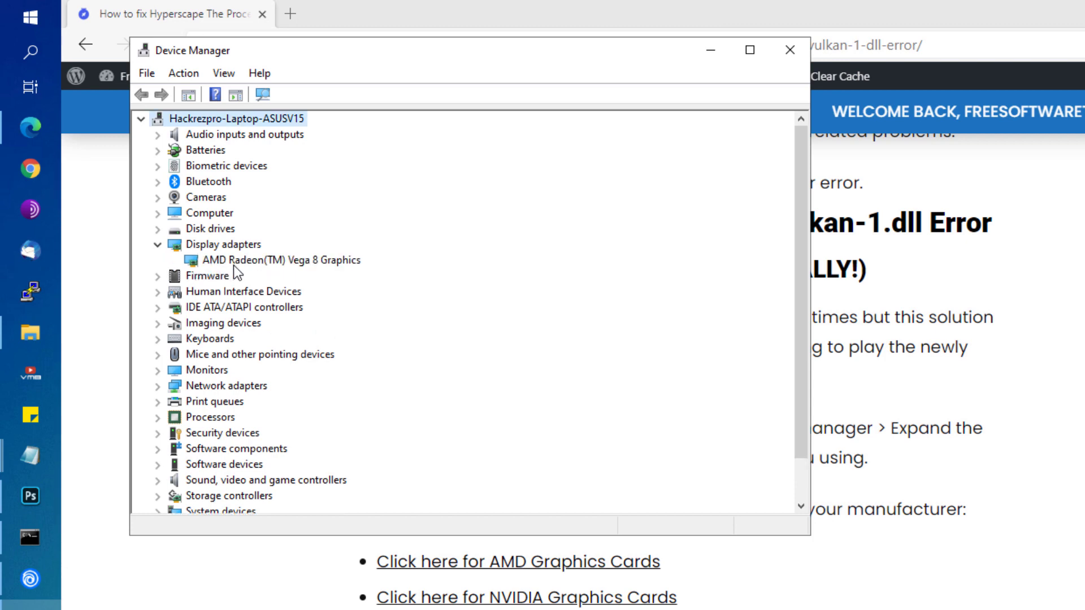
click(193, 259)
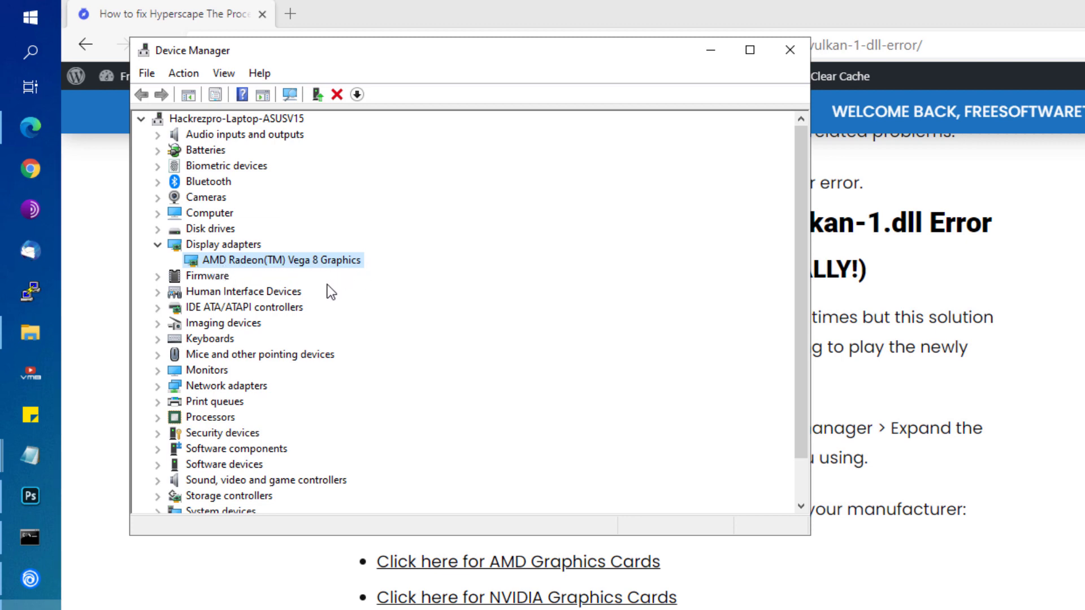
click(315, 565)
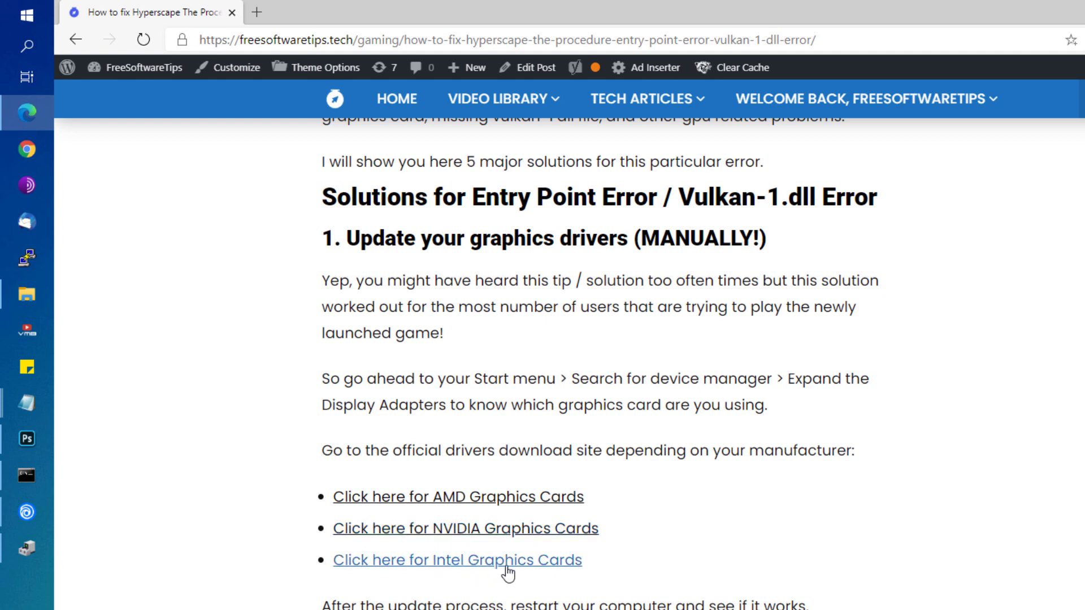
- Open AMD's graphics drivers page and choose Graphics as the product category
click(458, 499)
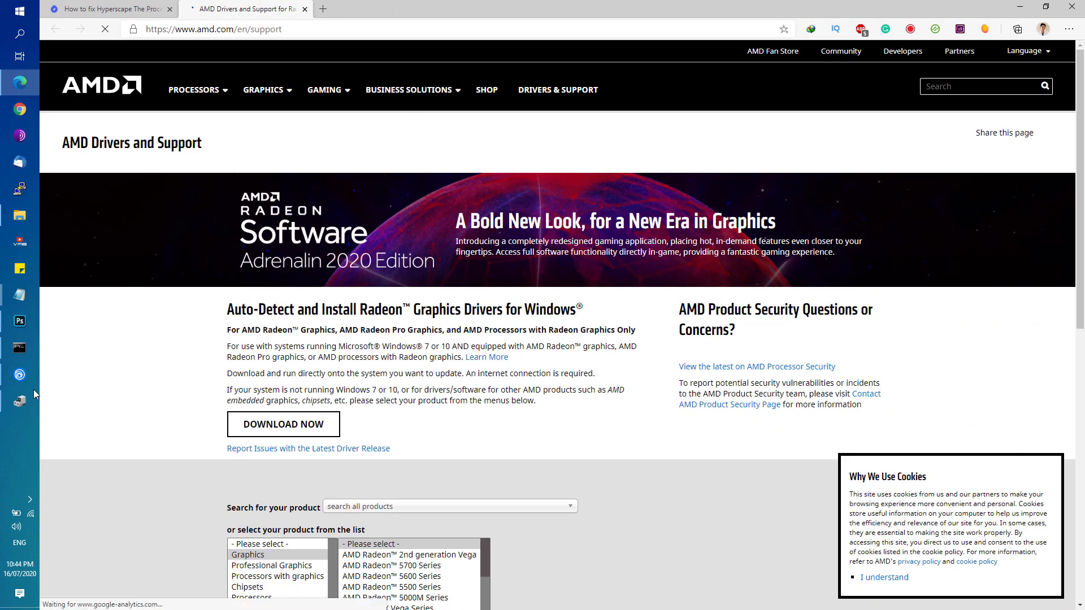
mouse_move(20, 400)
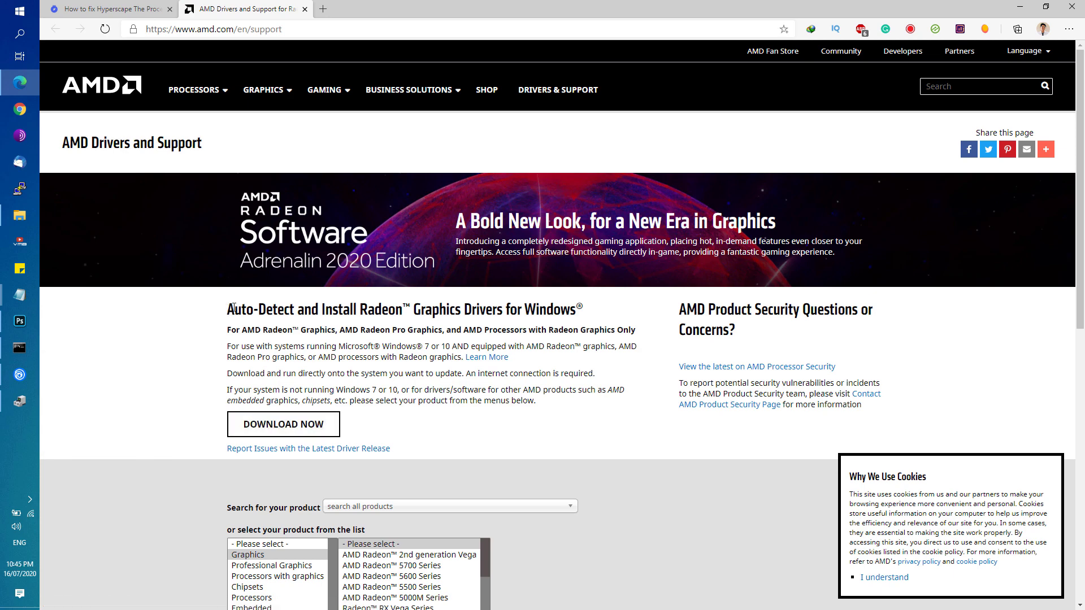
drag(252, 304, 413, 305)
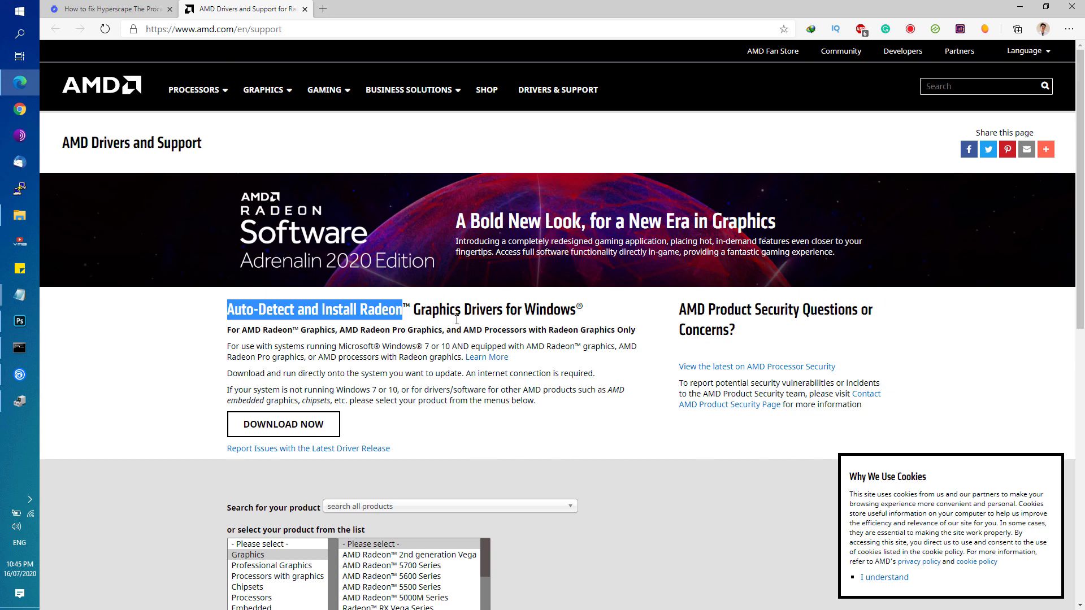
scroll(448, 320, down, 3)
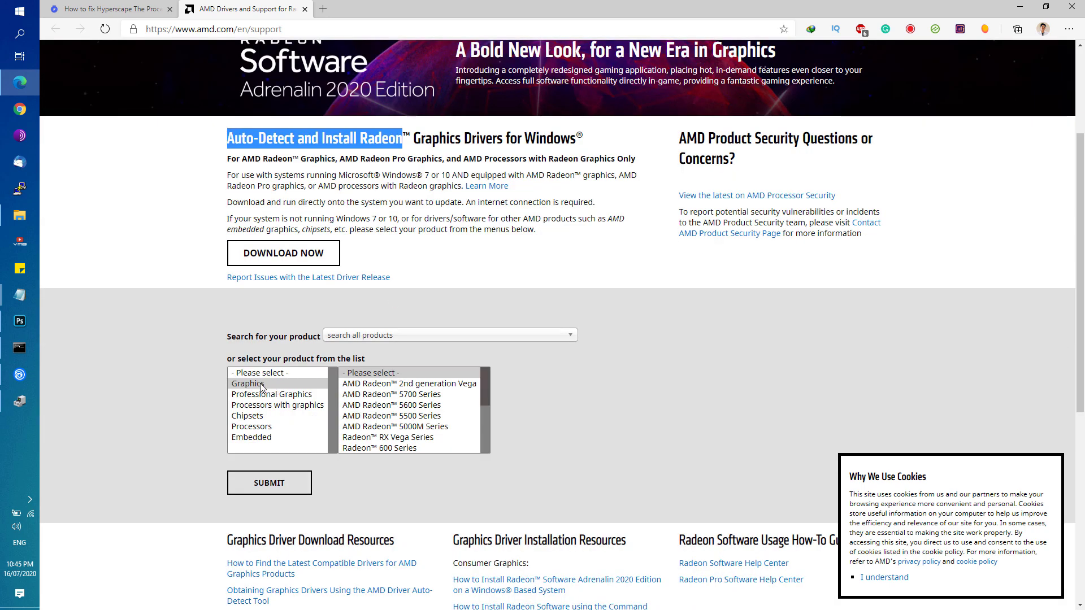
click(264, 388)
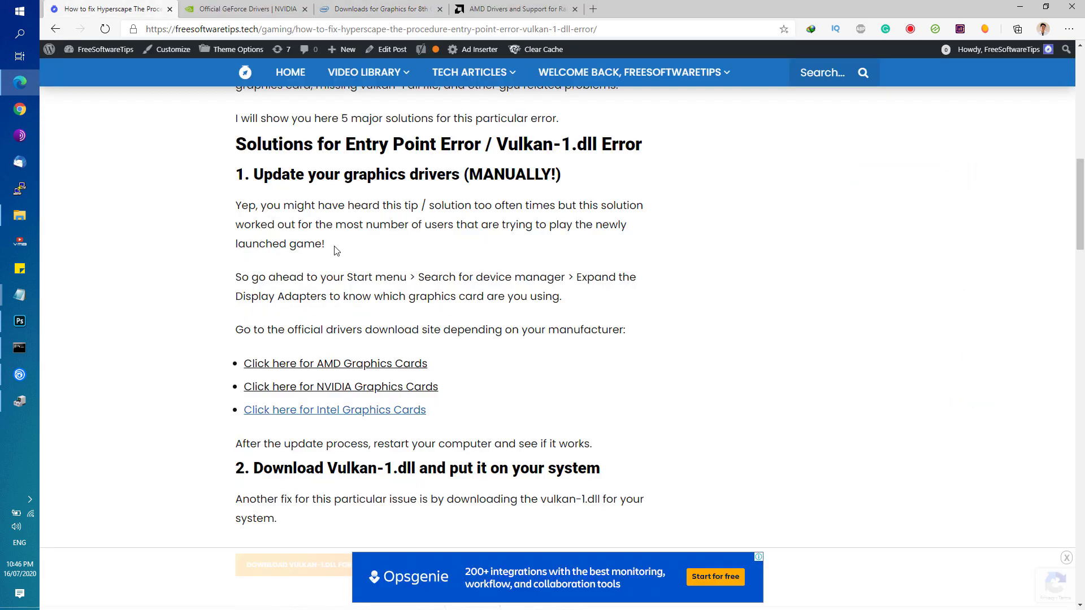
scroll(356, 266, down, 2)
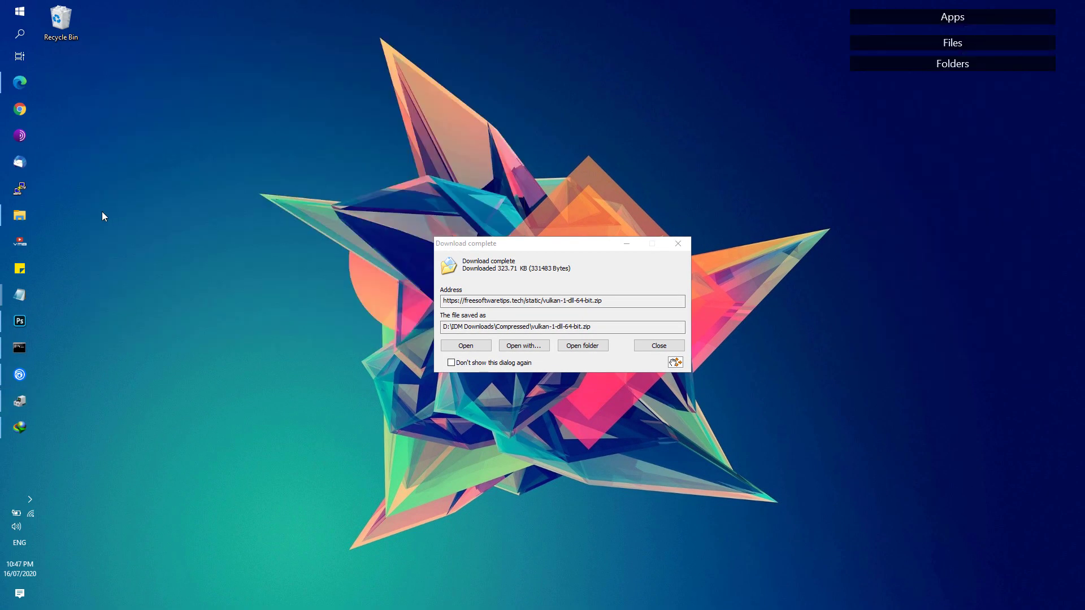
- Open File Explorer, browse through OS (C:) into Windows, and go to its System32 subfolder
right_click(19, 214)
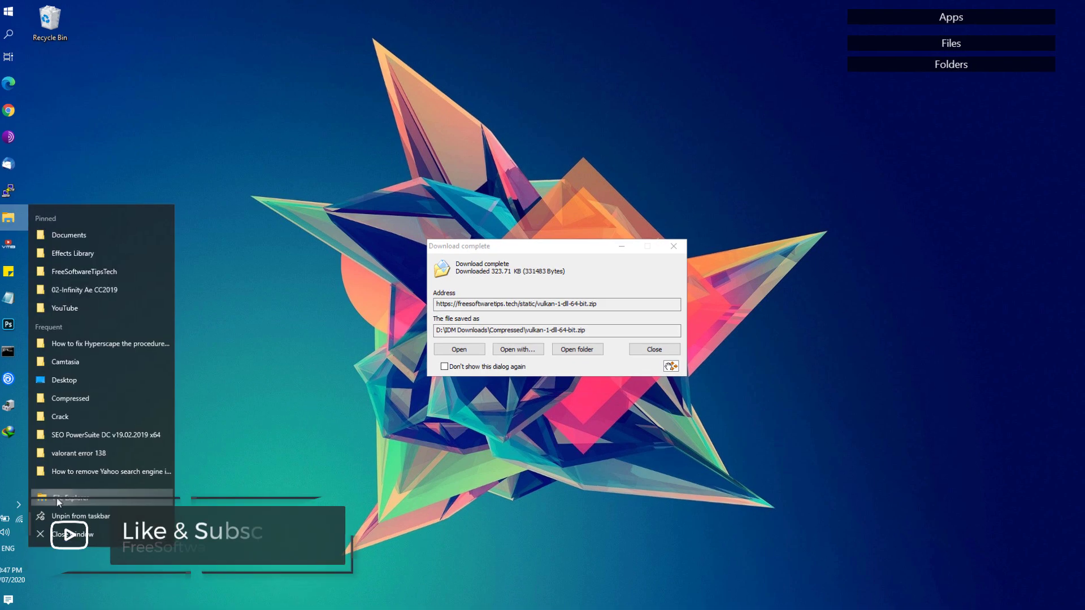
click(55, 494)
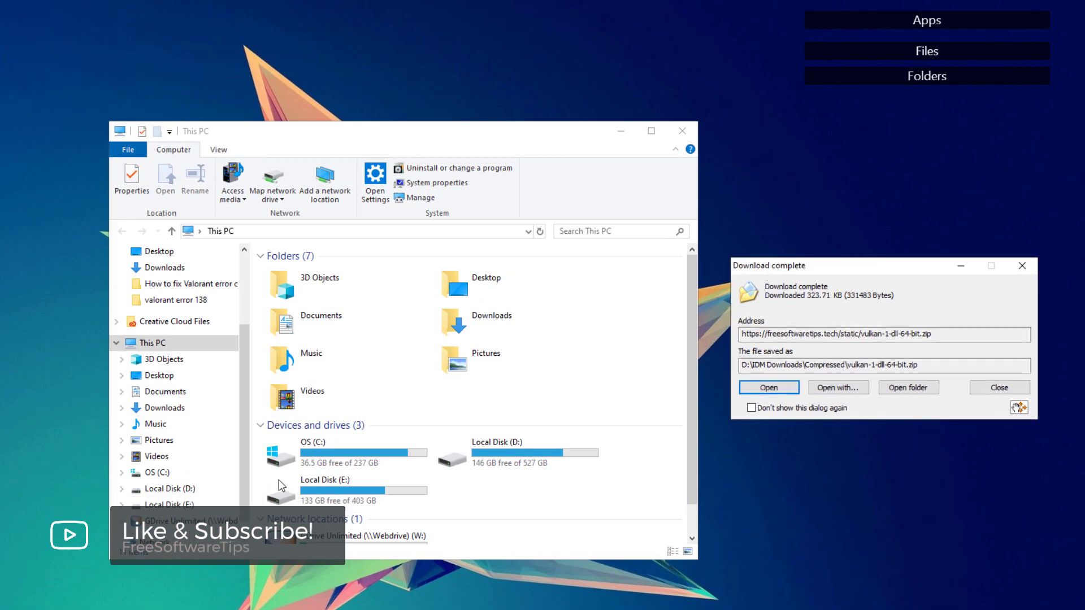
click(339, 449)
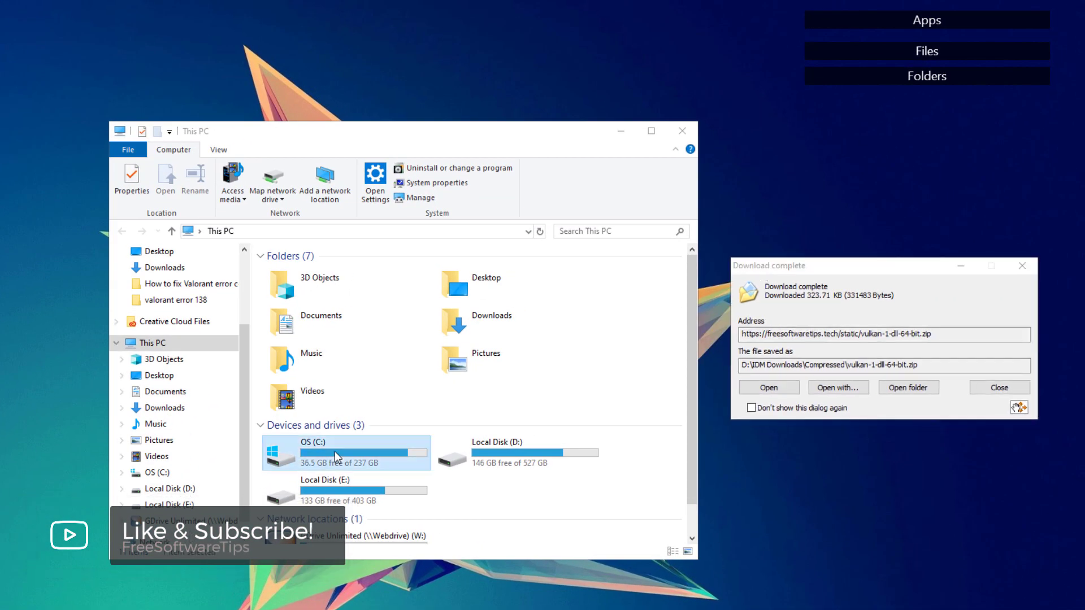
double_click(342, 450)
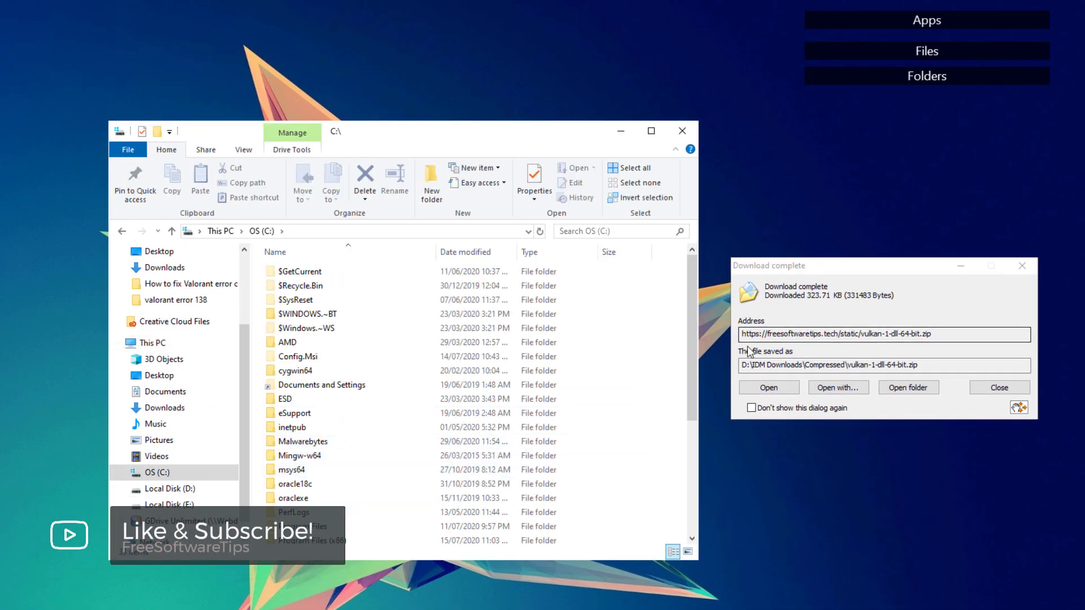
drag(687, 365, 654, 465)
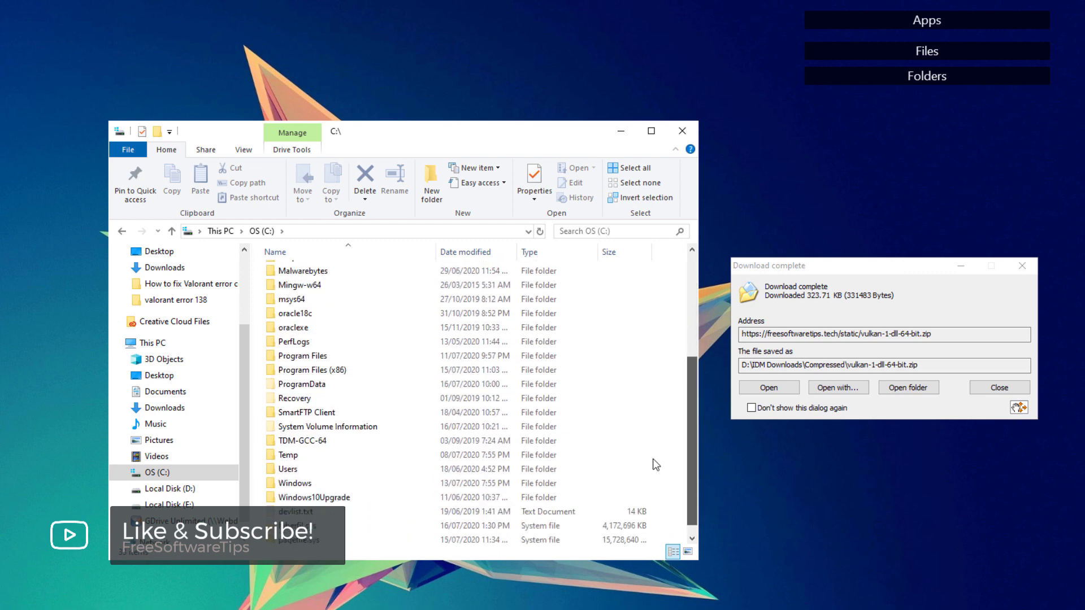
double_click(302, 481)
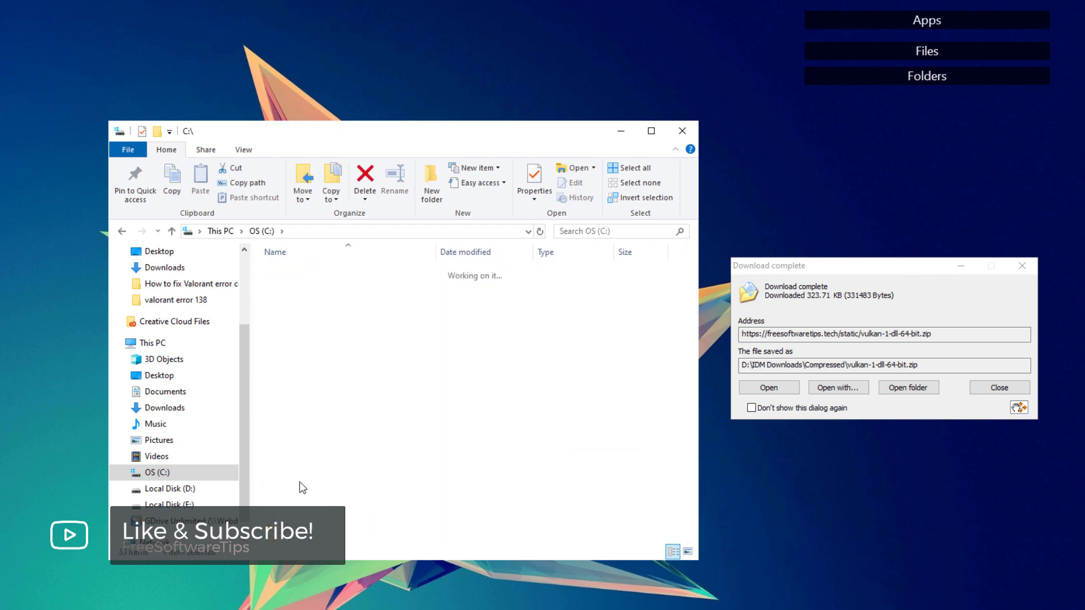
click(414, 228)
click(387, 236)
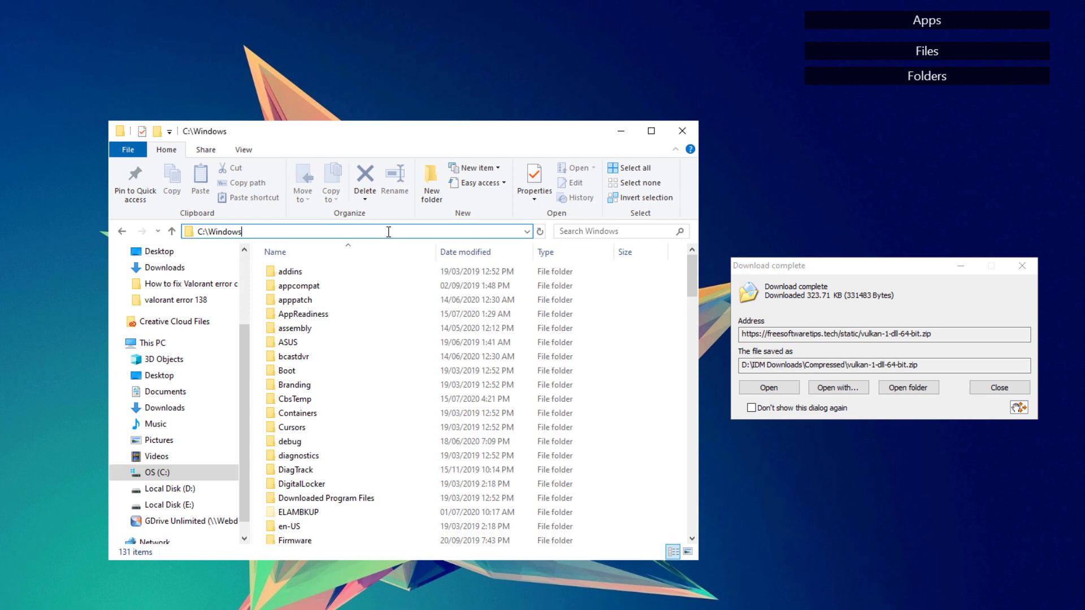
text(\System32)
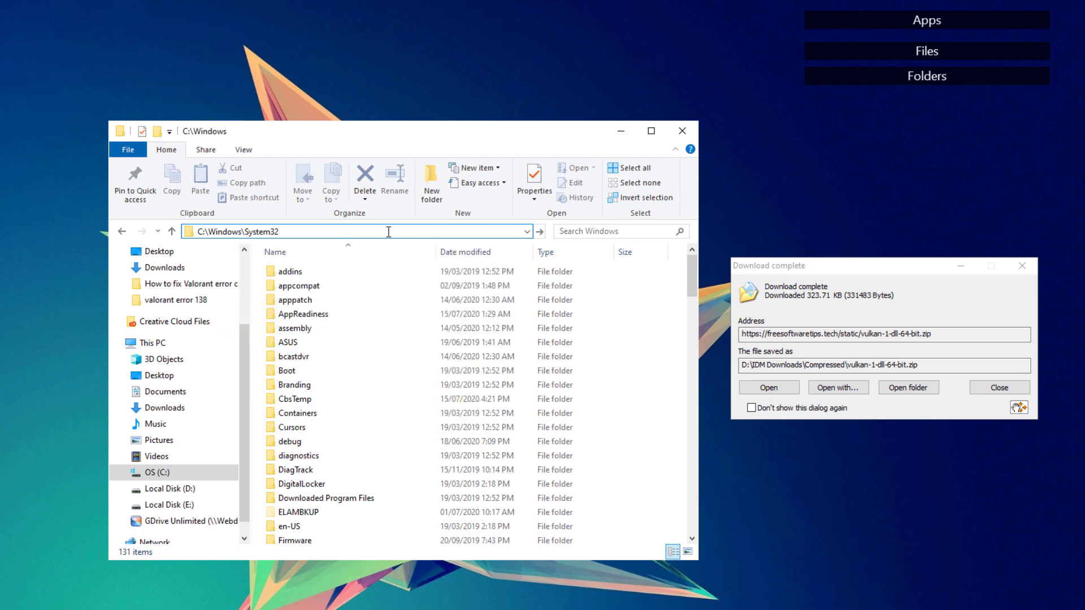
key(Return)
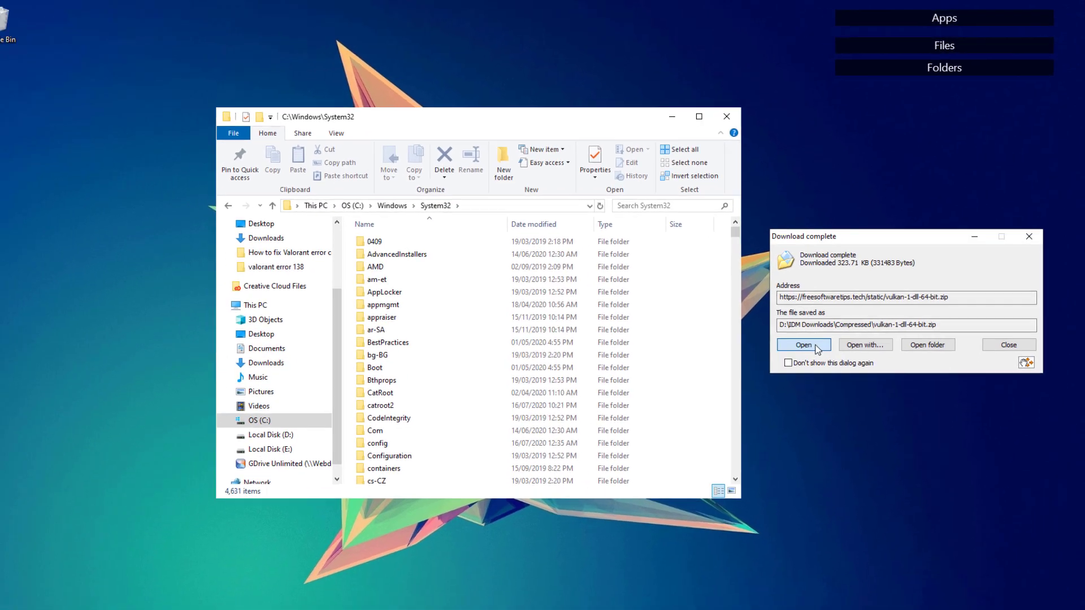
- Open the downloaded zip in WinRAR and copy vulkan-1-999-0-0-0.dll into System32, replacing the existing file
click(794, 388)
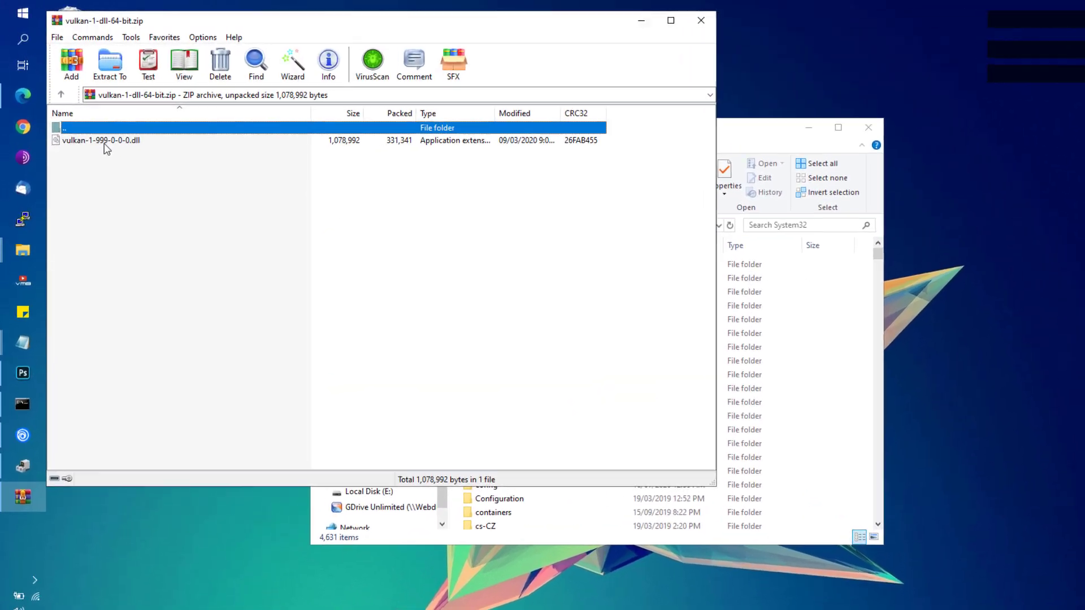
drag(104, 145, 902, 419)
click(591, 213)
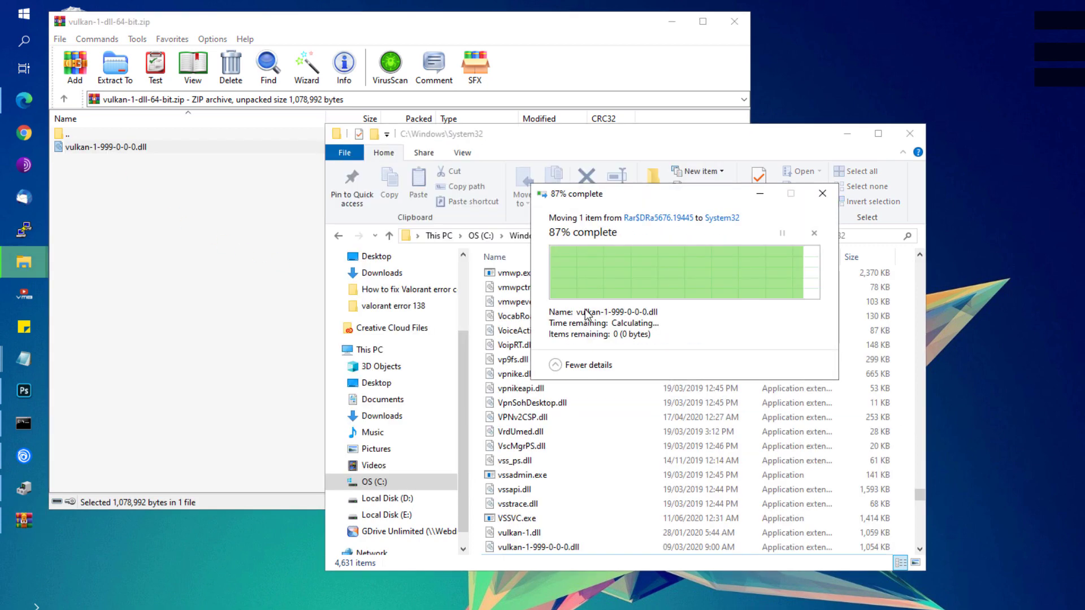
- Go to C:\Windows\SysWOW64, copy the dll there replacing the old one, and close File Explorer
click(390, 235)
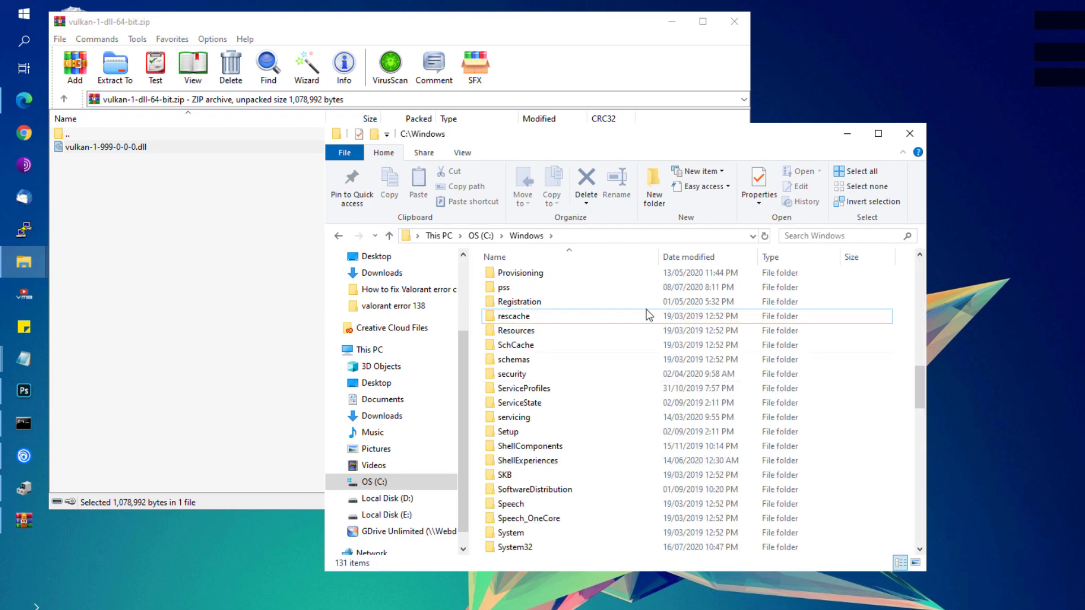
click(570, 236)
click(571, 237)
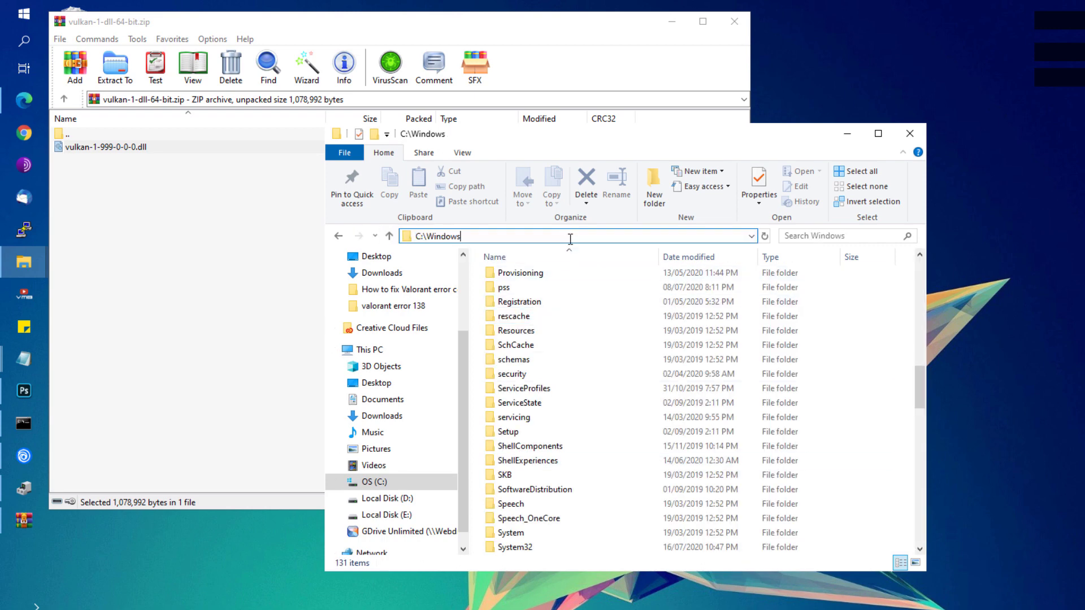
text(\SYS)
key(BackSpace)
key(BackSpace)
text(ysW)
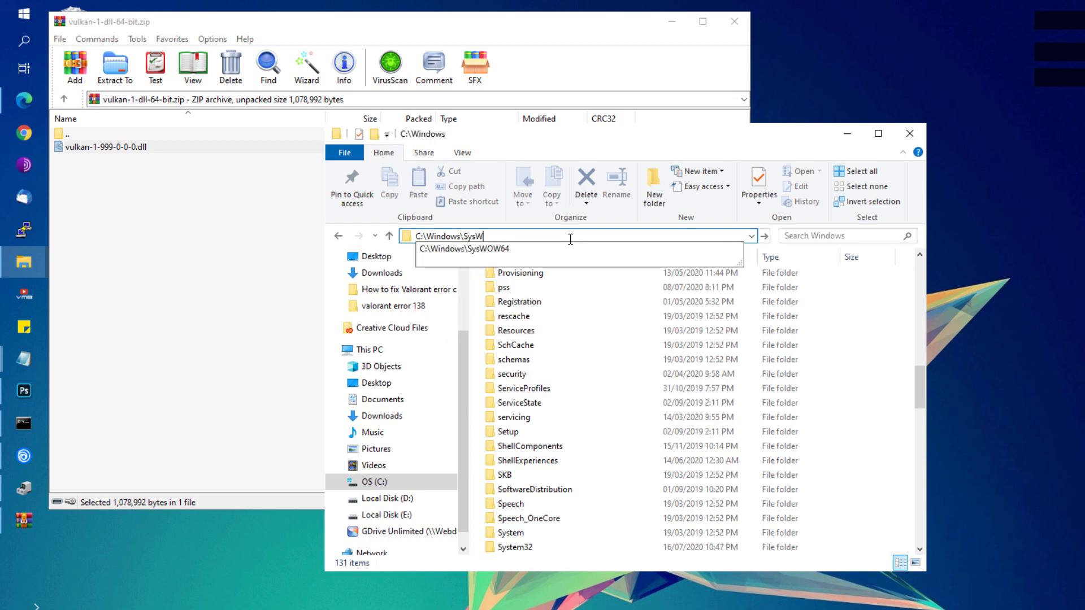
text(oW64)
key(Return)
drag(138, 148, 906, 405)
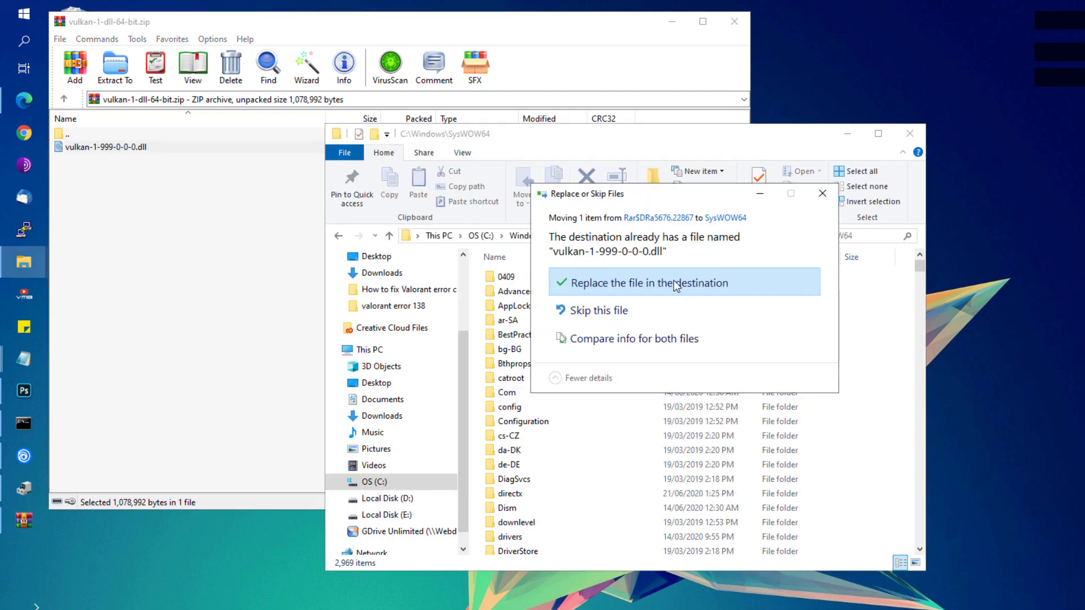
click(806, 212)
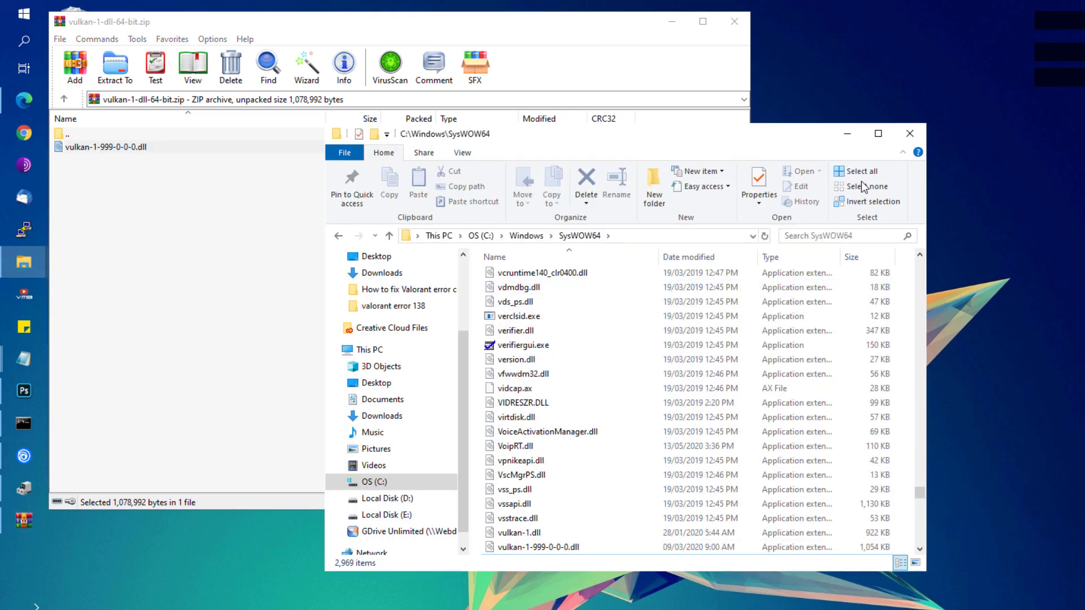
click(910, 134)
- Close WinRAR and open the Windows Graphics settings page from a Start search for 'graphics set'
click(734, 21)
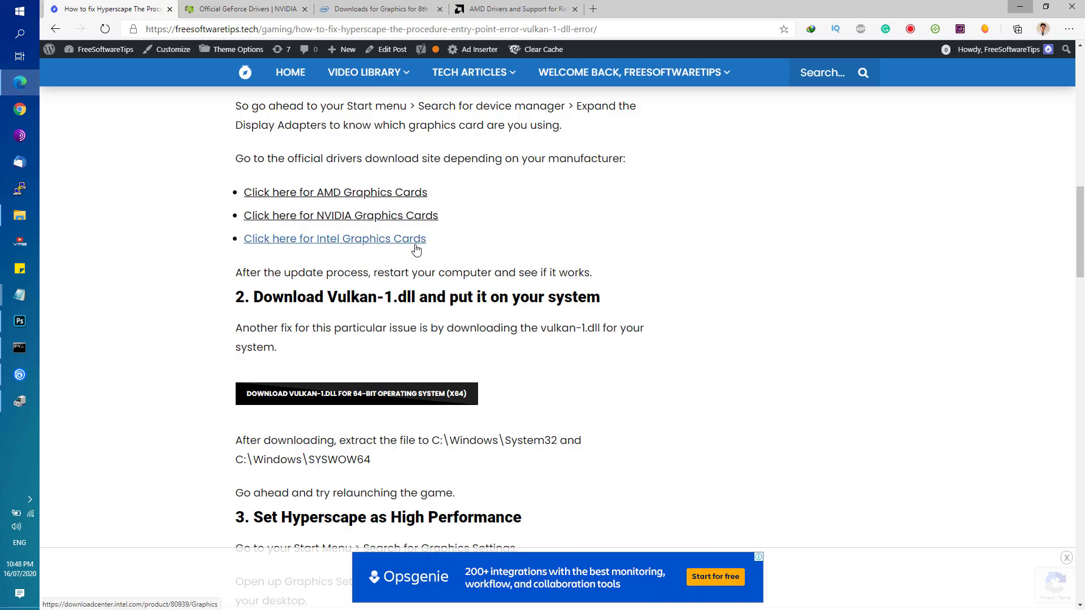
scroll(427, 244, down, 5)
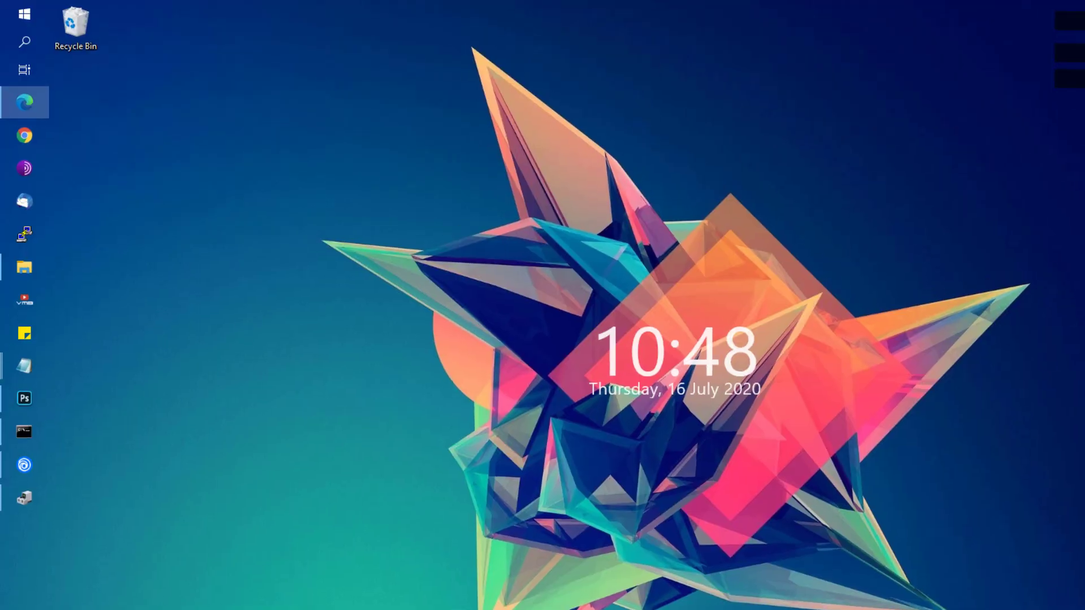
click(15, 8)
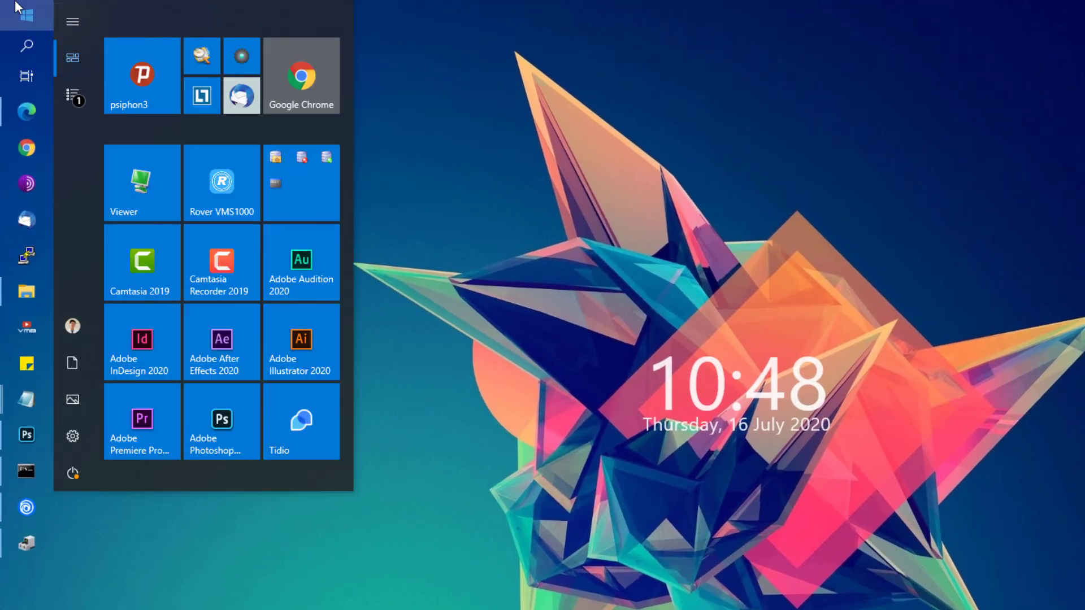
text(graphics settings)
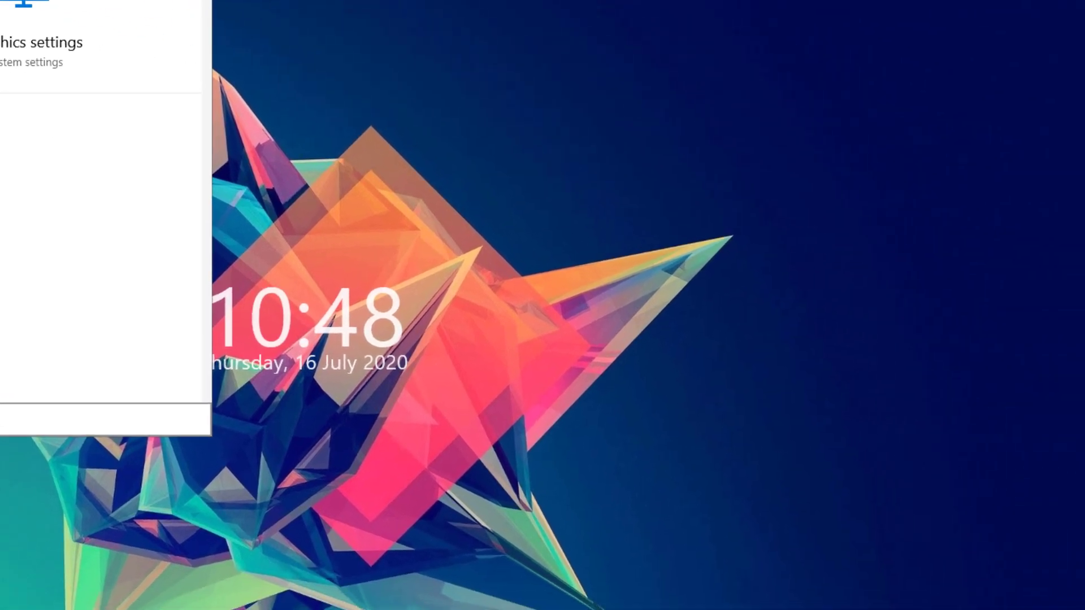
click(165, 101)
- Browse to D:\Games\Ubisoft Game Launcher\games\Hyper Scape and add Hyperscape.exe to the graphics preference list
click(296, 334)
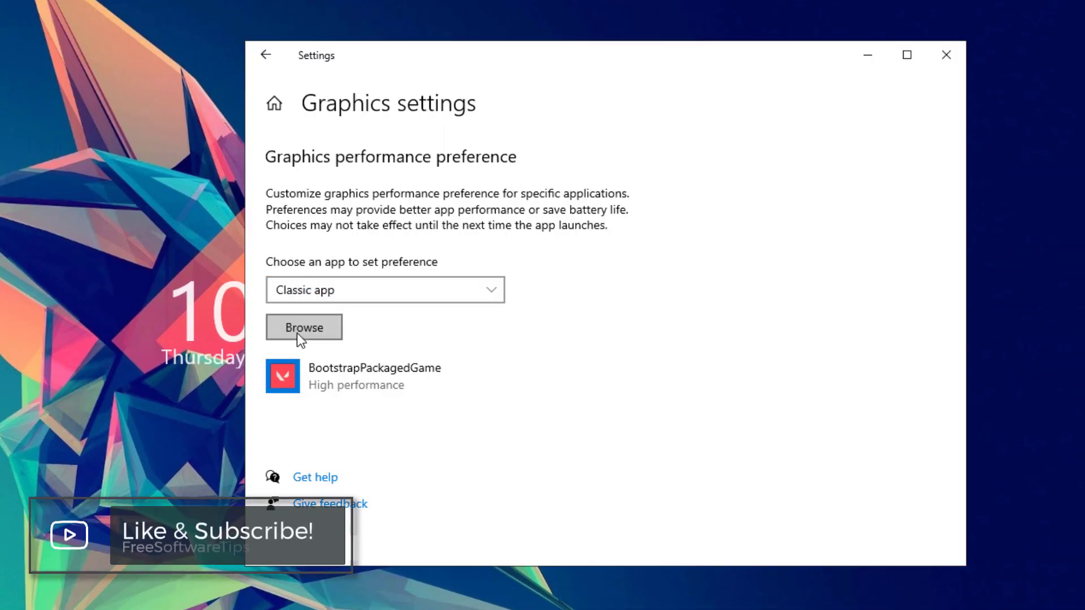
click(303, 356)
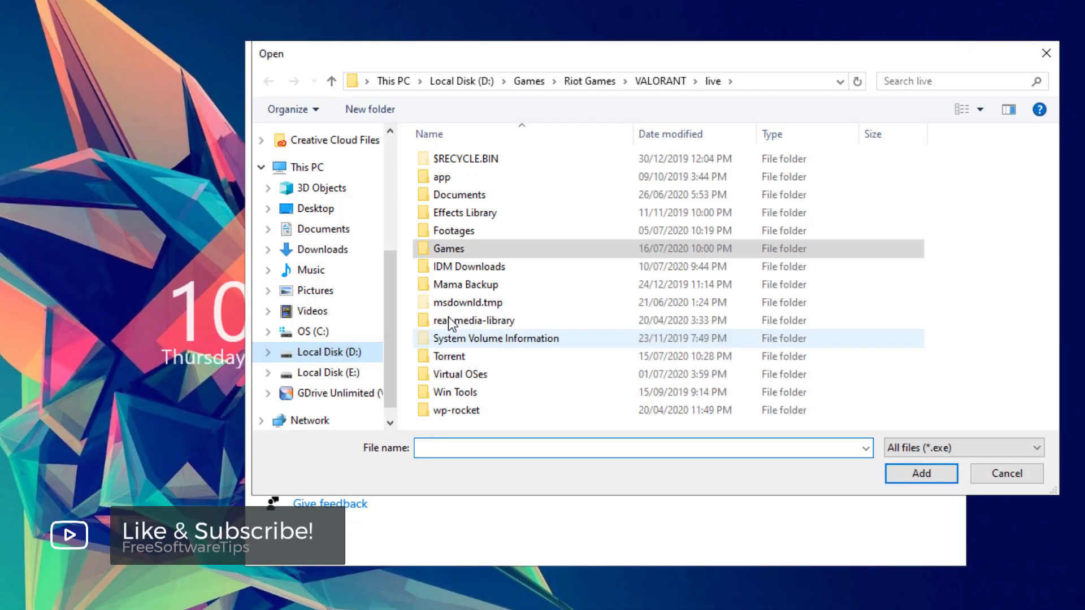
click(475, 249)
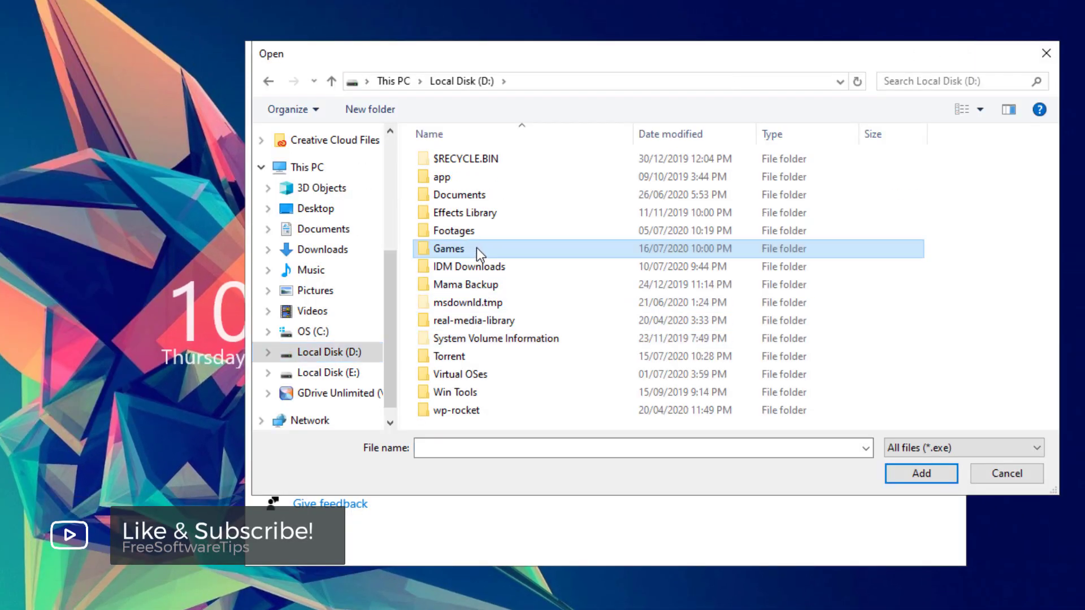
double_click(523, 251)
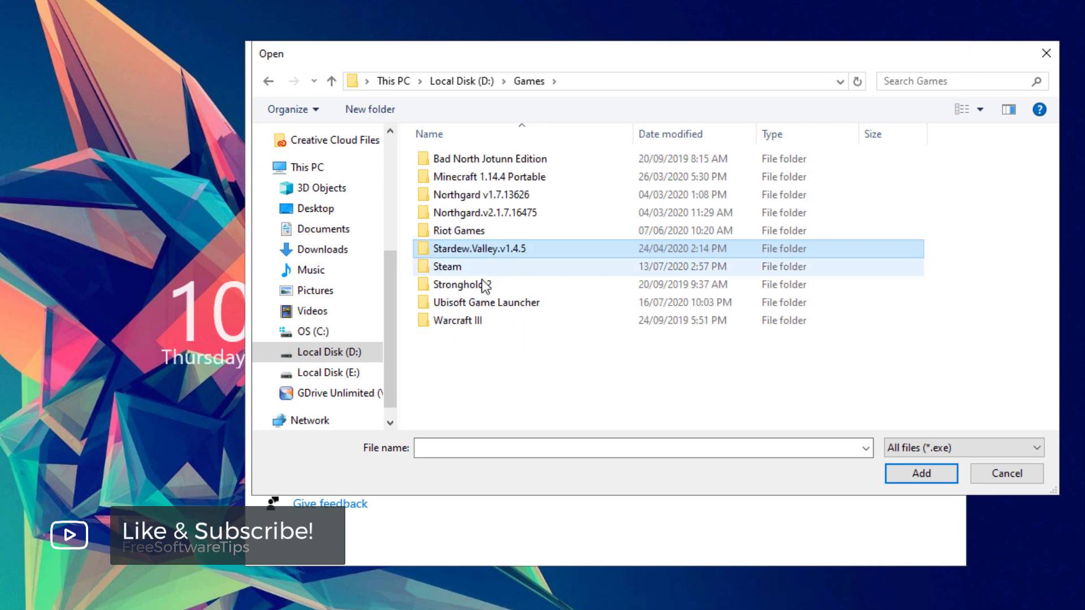
double_click(486, 302)
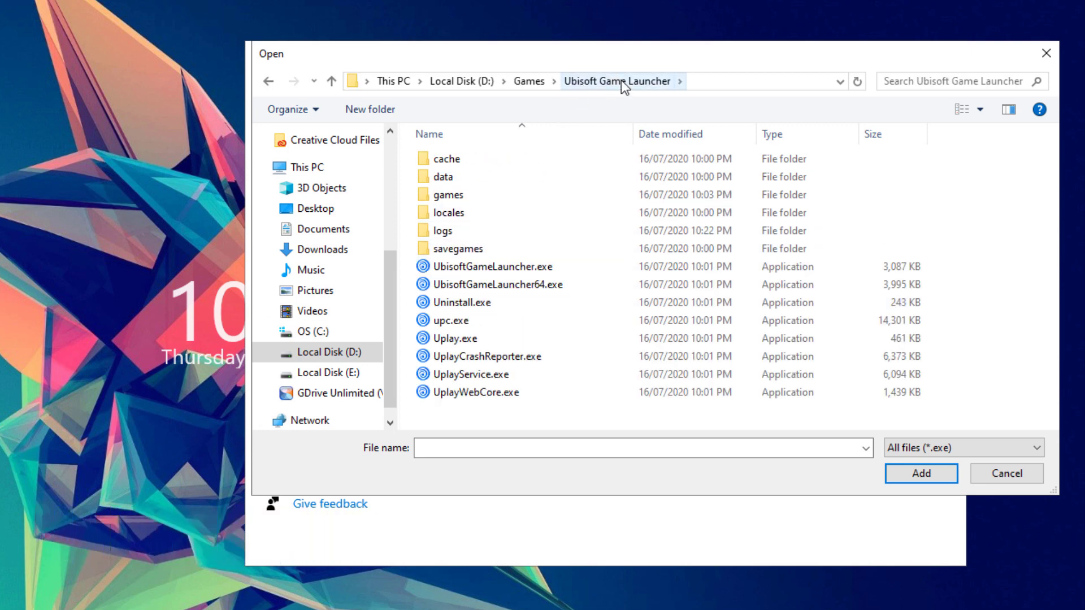
click(460, 199)
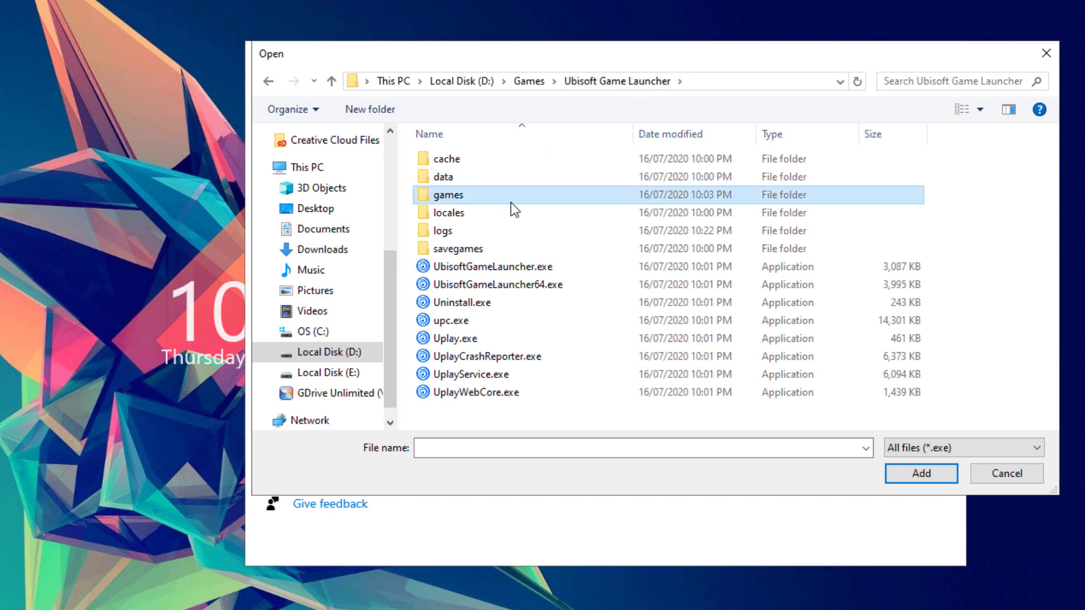
double_click(471, 199)
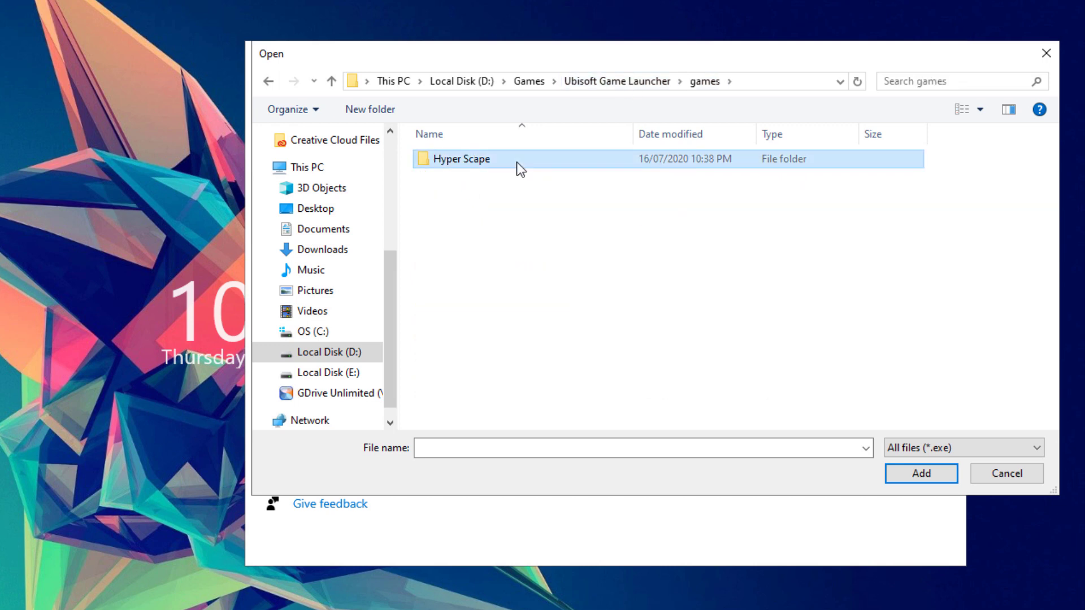
double_click(517, 161)
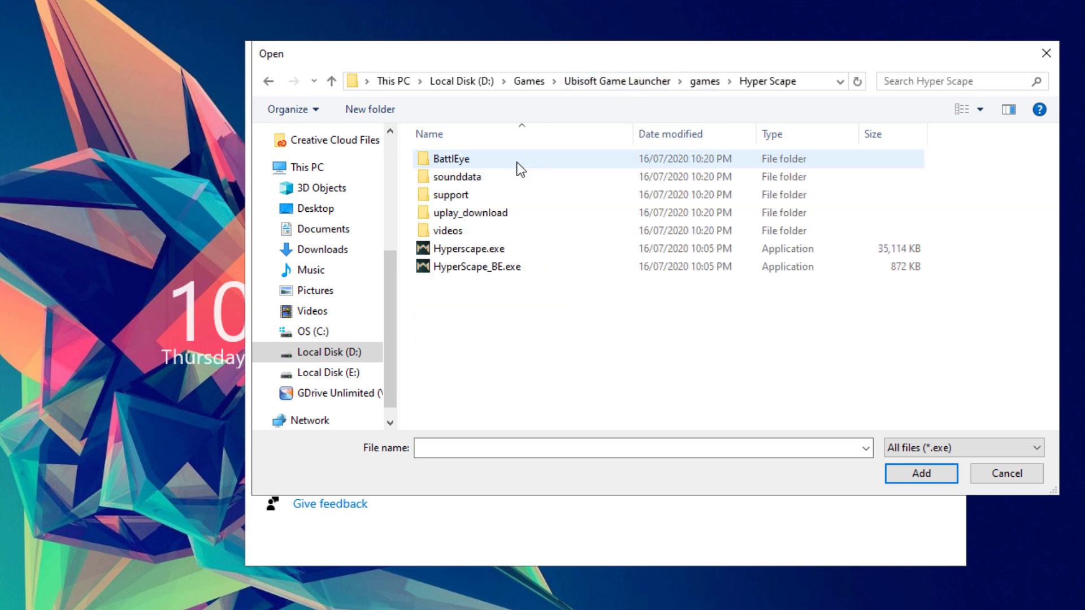
click(442, 265)
click(444, 251)
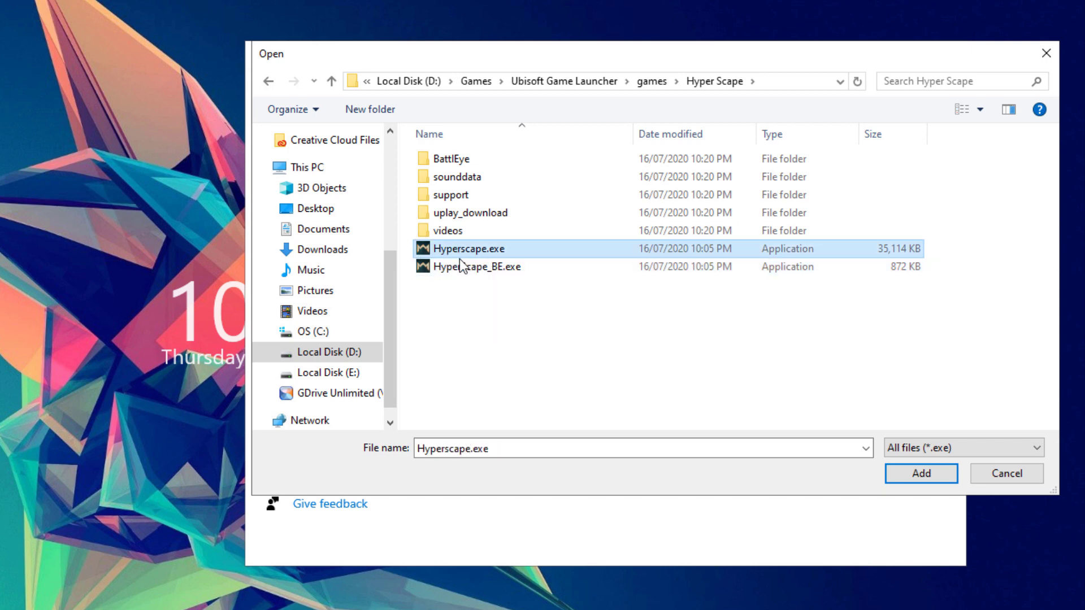
click(904, 475)
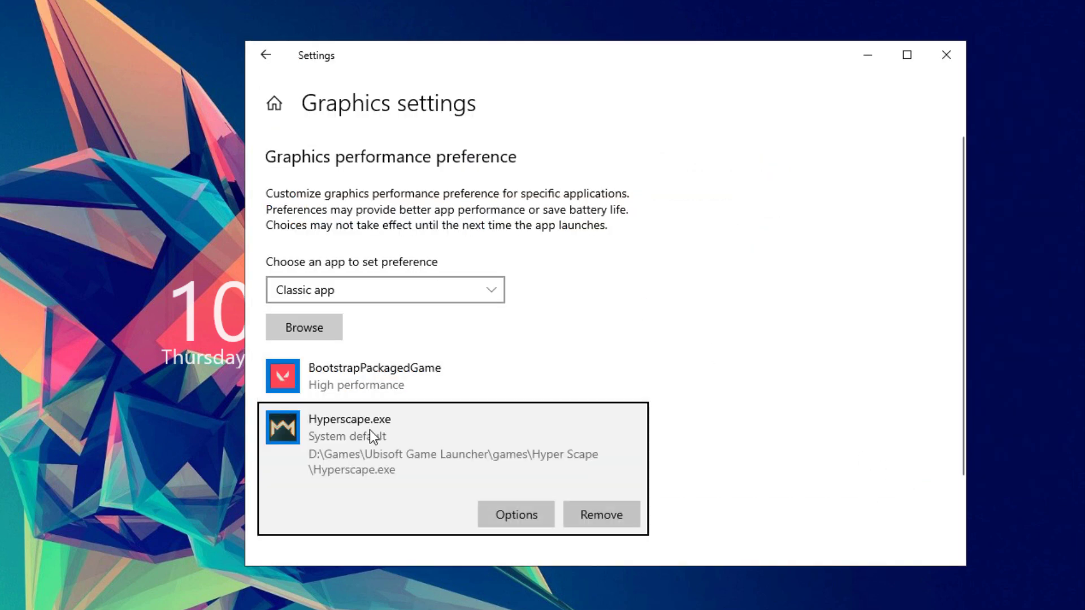
- Set Hyperscape.exe's graphics preference to High performance and save it
click(503, 515)
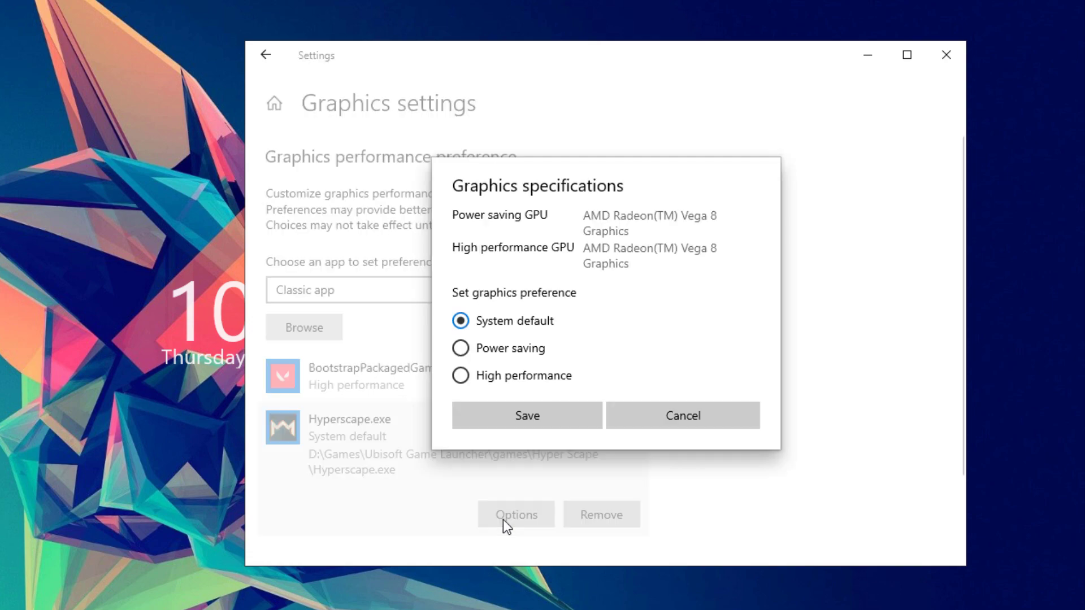
click(461, 375)
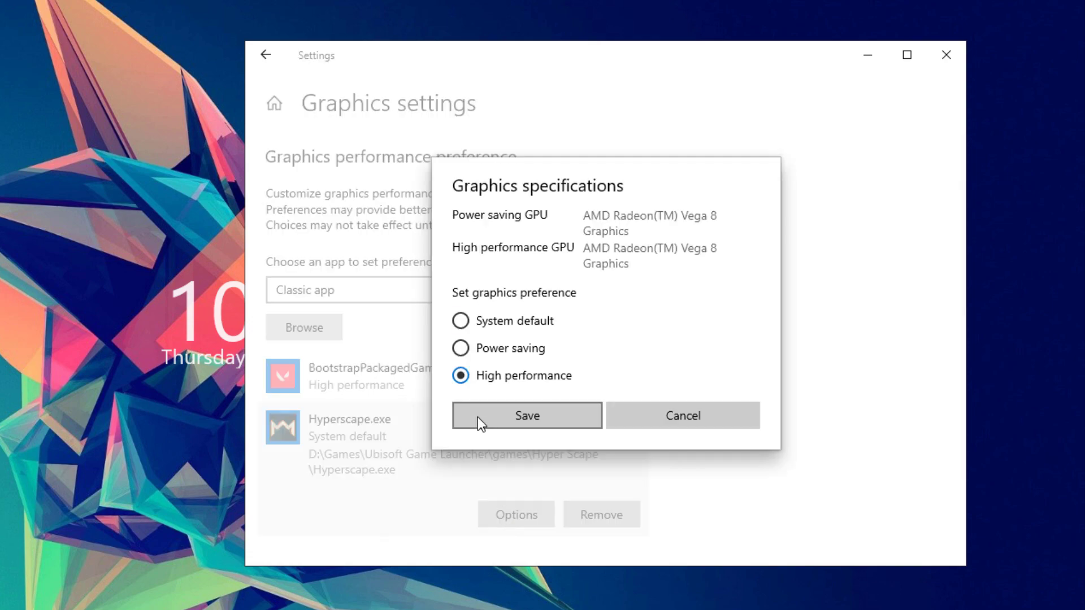
click(493, 417)
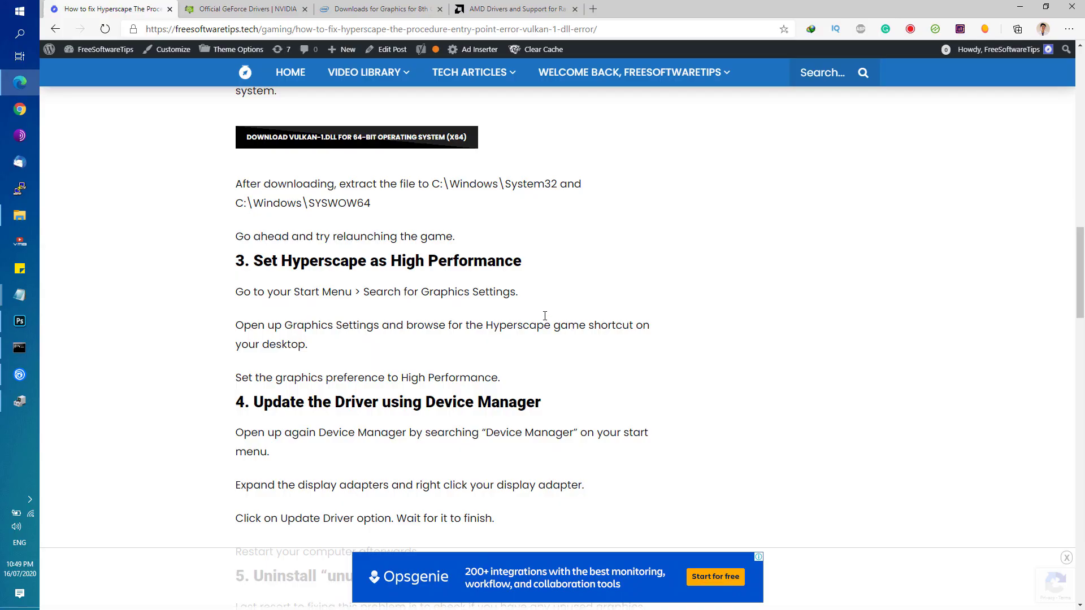
- Search the Start menu for 'device manager' to find the Device Manager best match
scroll(595, 316, down, 1)
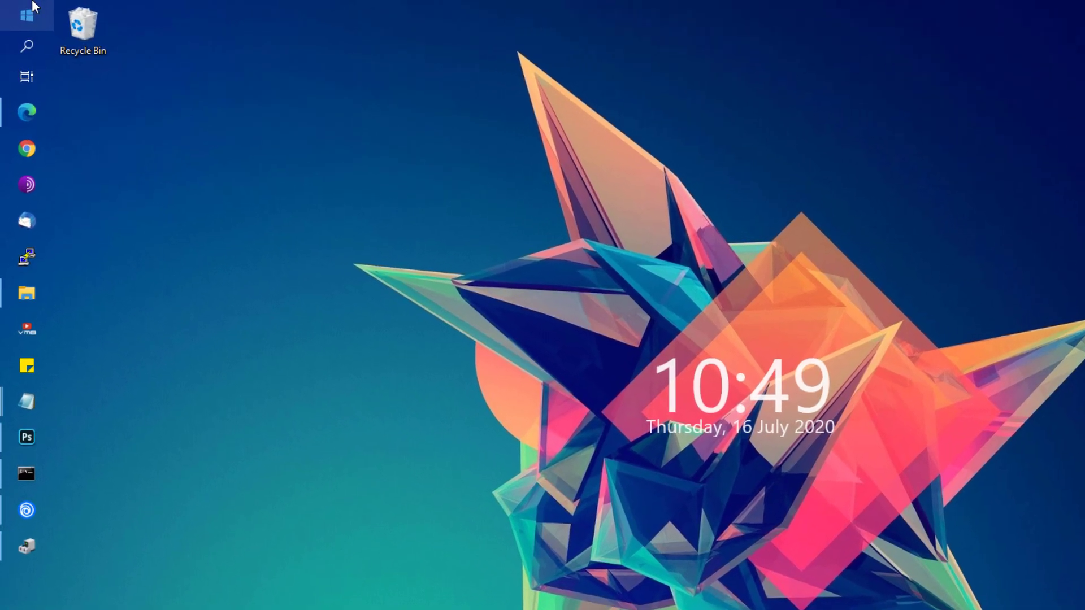
click(30, 13)
text(device manager)
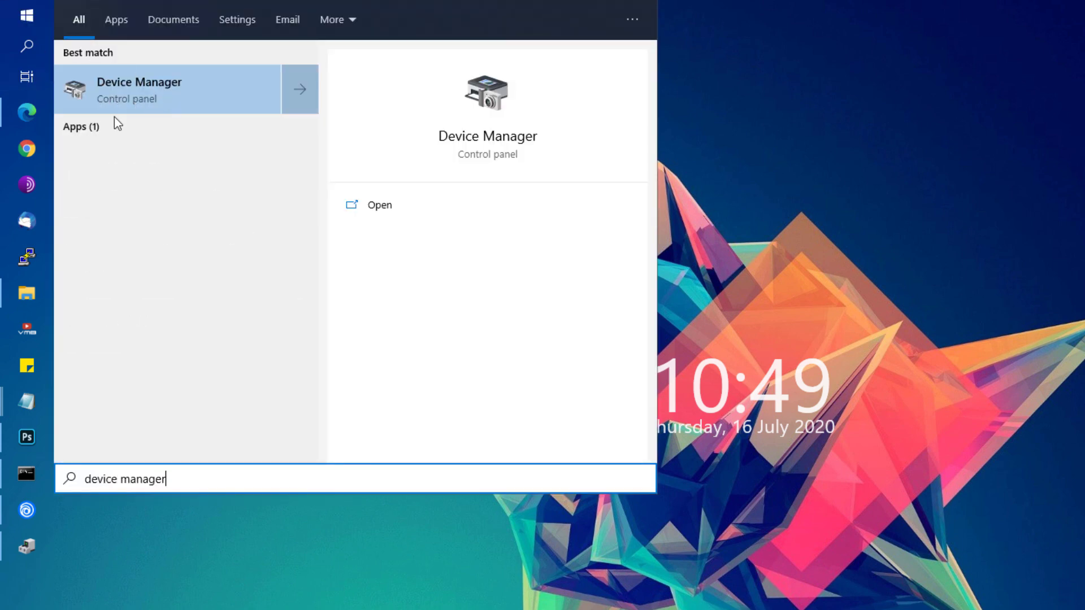
- Update the AMD Radeon(TM) Vega 8 Graphics driver by searching automatically online for a newer version
click(45, 542)
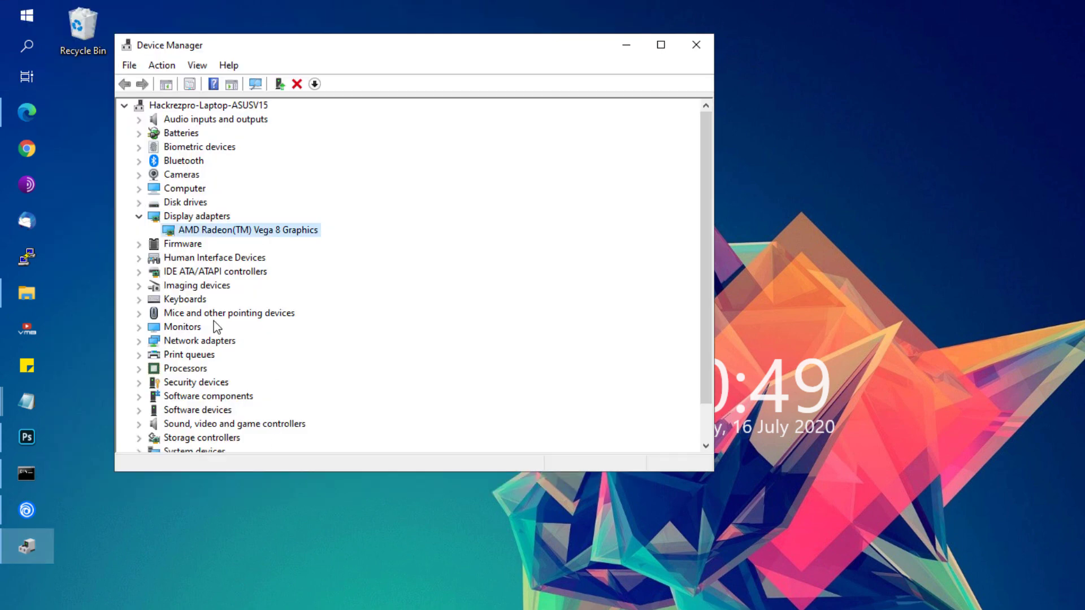
key(Left)
key(Left)
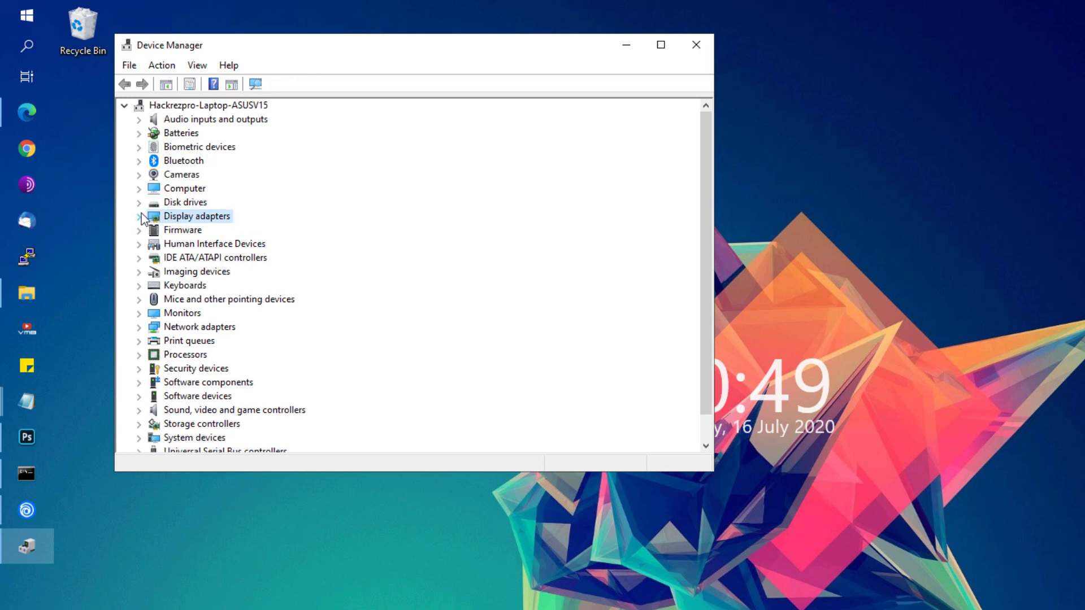
click(140, 217)
right_click(188, 231)
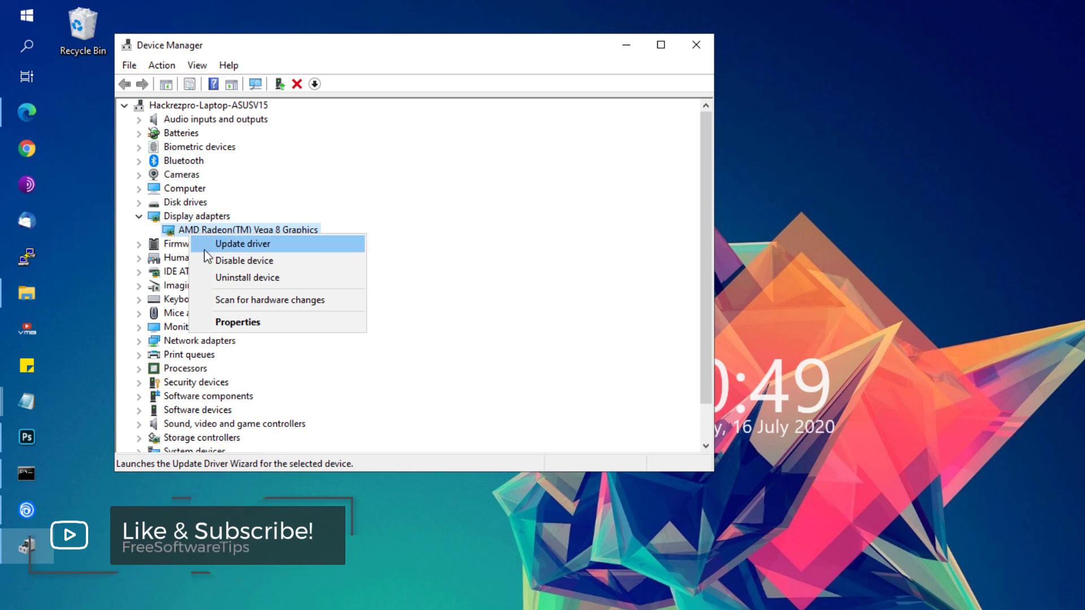
click(233, 247)
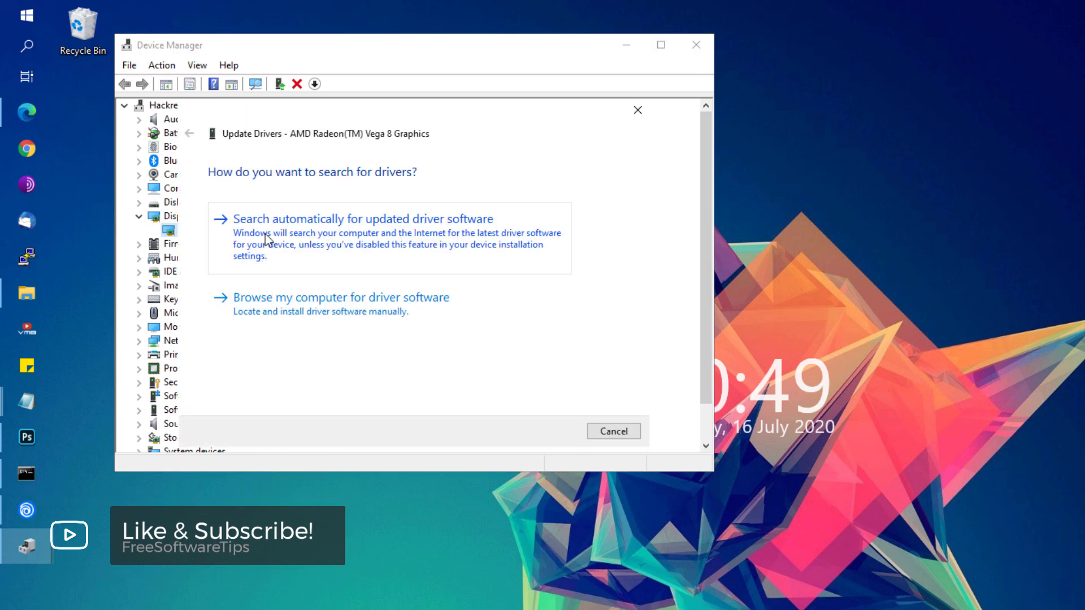
click(341, 249)
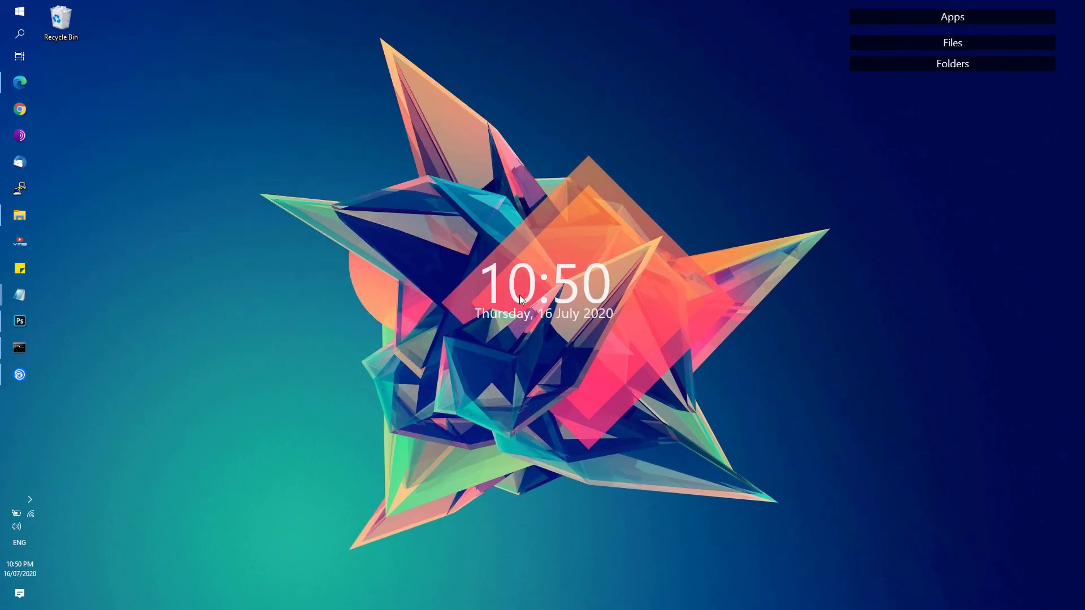
- Reopen Device Manager from a Start search for 'device manager'
click(20, 12)
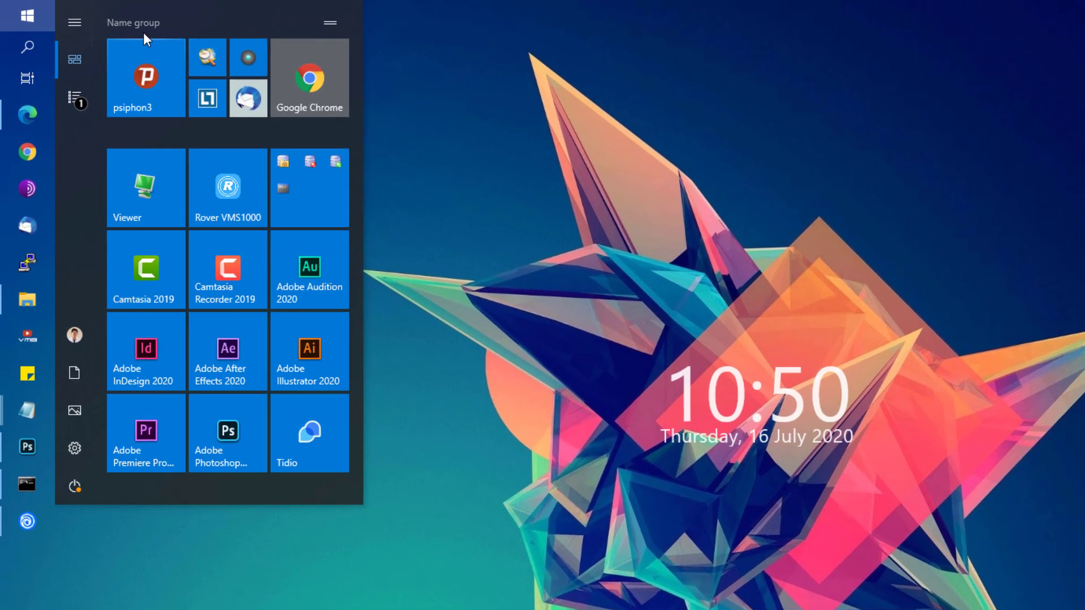
text(device manager)
click(174, 102)
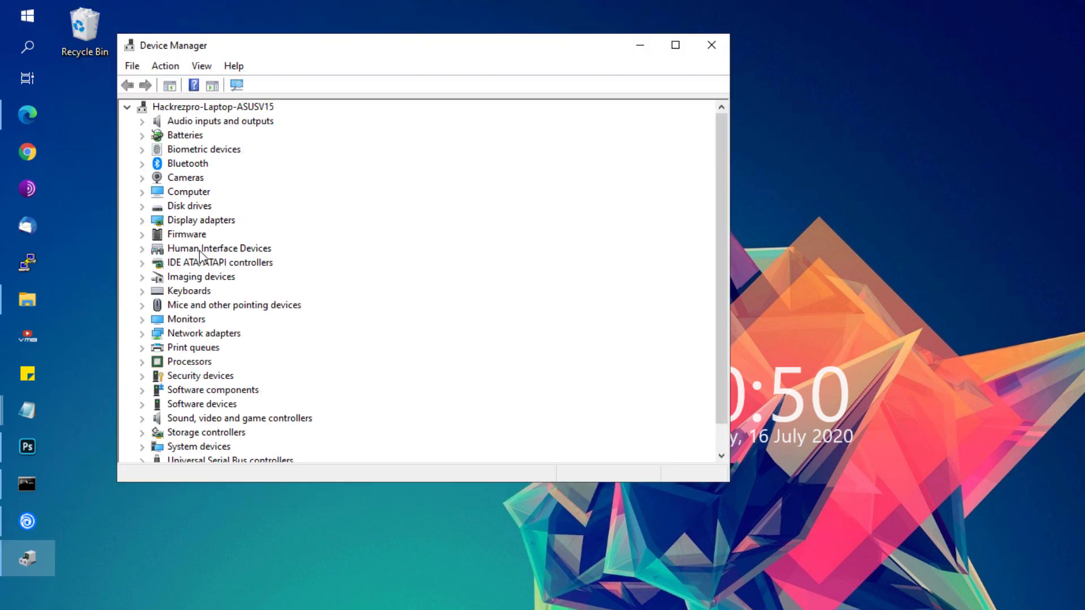
- Expand Display adapters and check the AMD Radeon(TM) Vega 8 Graphics adapter's actions menu without choosing anything
click(143, 221)
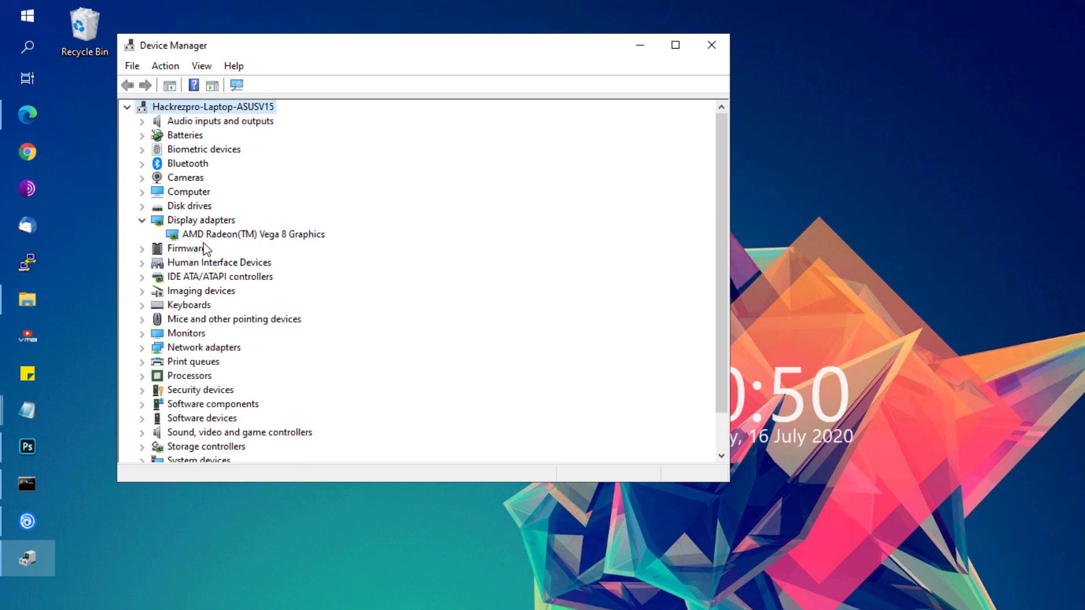
right_click(263, 242)
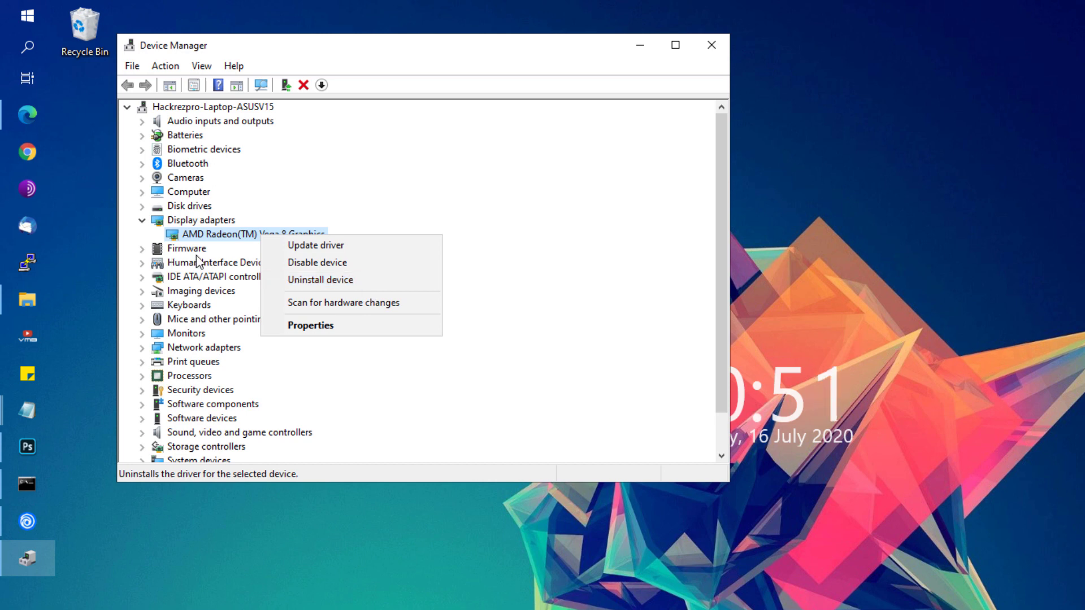
click(234, 237)
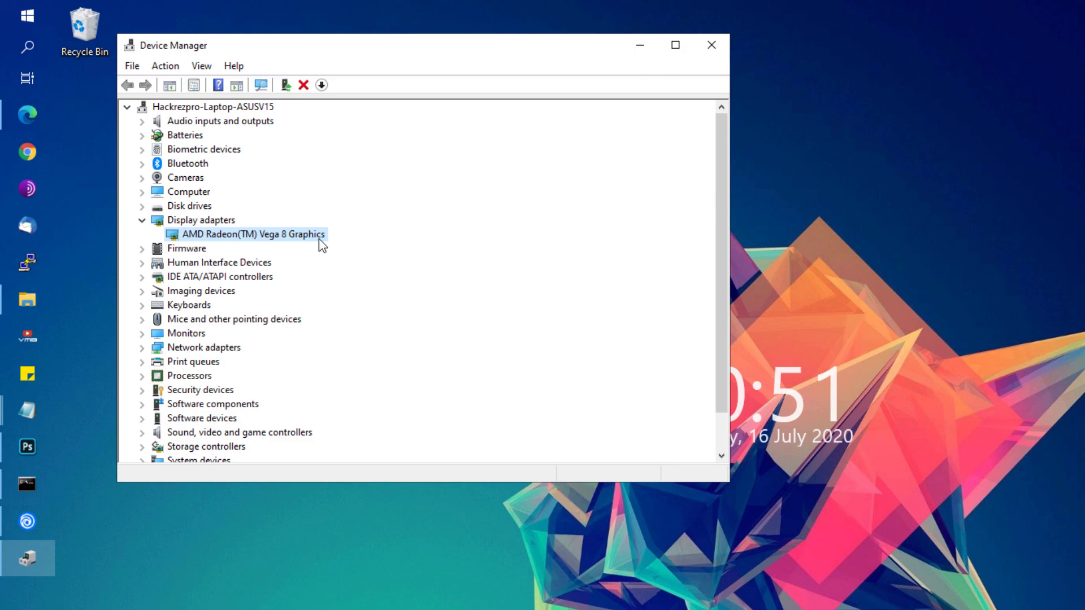
click(711, 44)
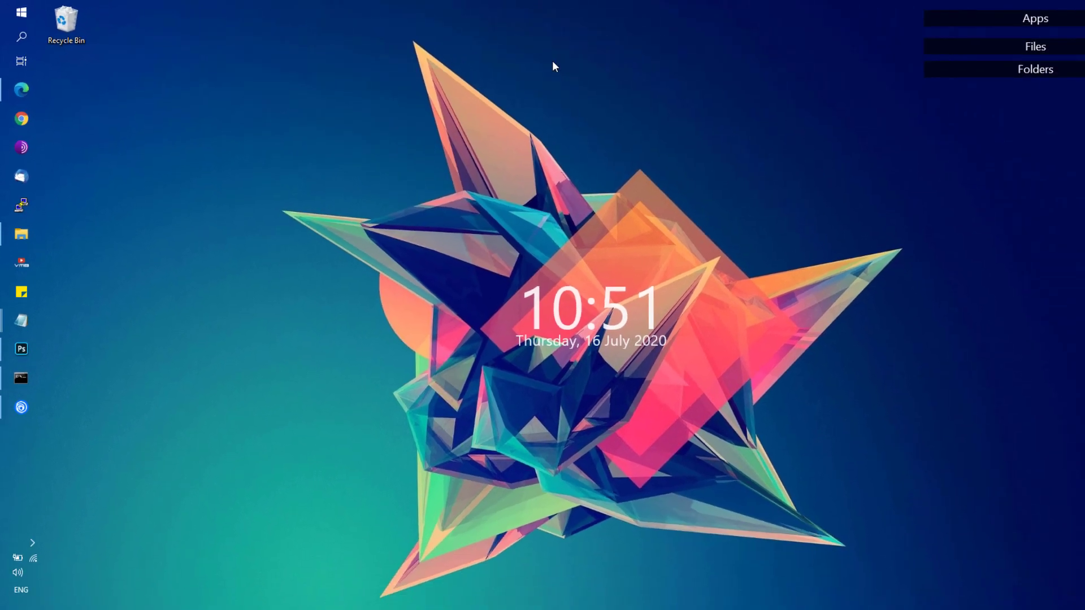